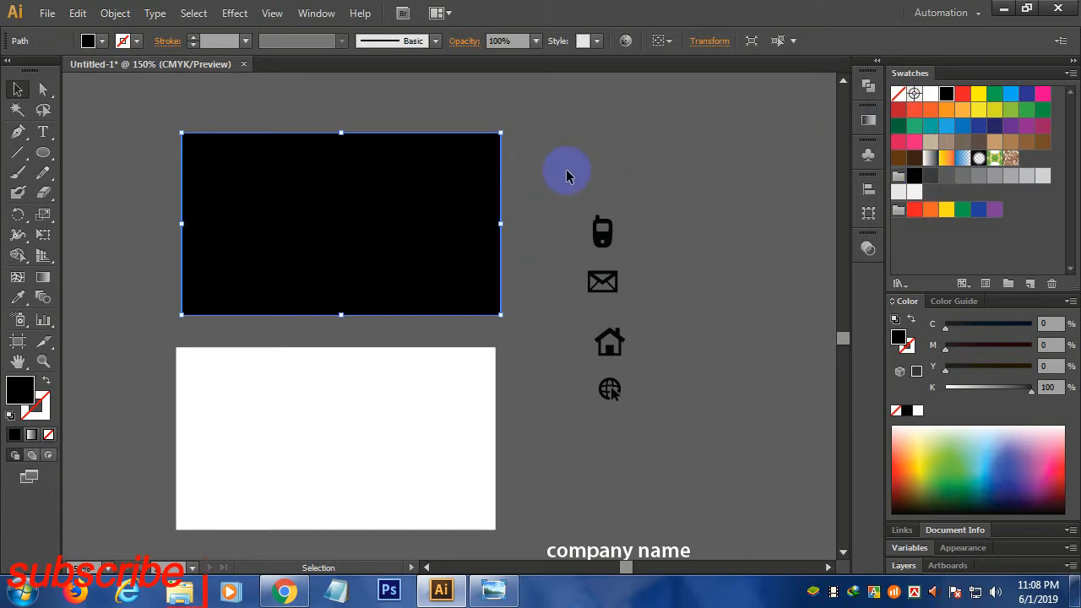
- Fill the white back card with the green swatch
left_click(565, 175)
left_click(430, 414)
left_click(1027, 110)
- Centre-align the phone, mail, house and globe icons on one vertical line
left_click(544, 194)
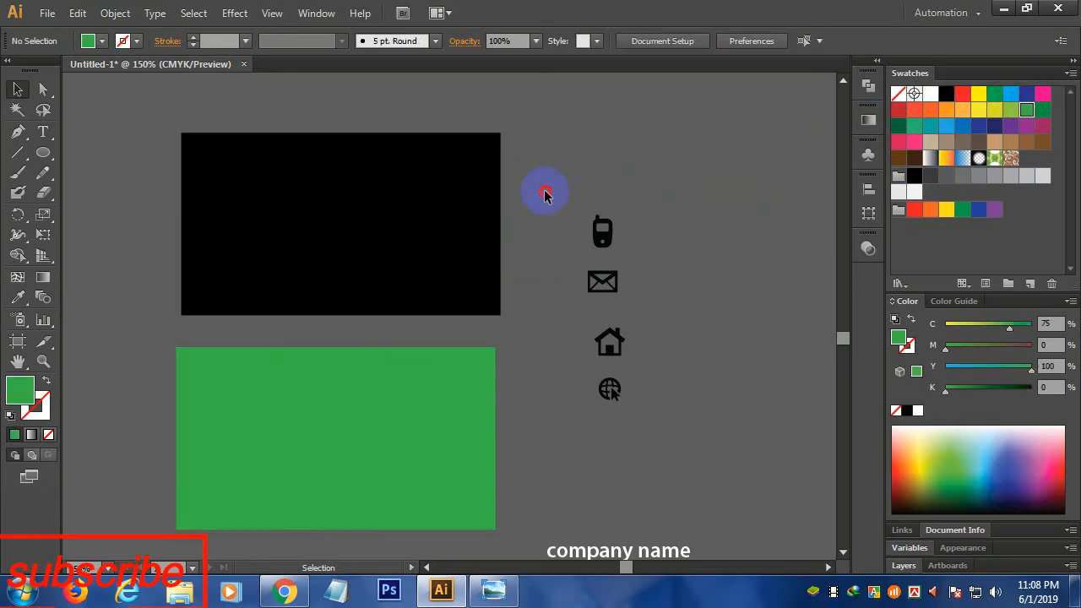
left_click_drag(544, 194, 650, 418)
left_click(868, 189)
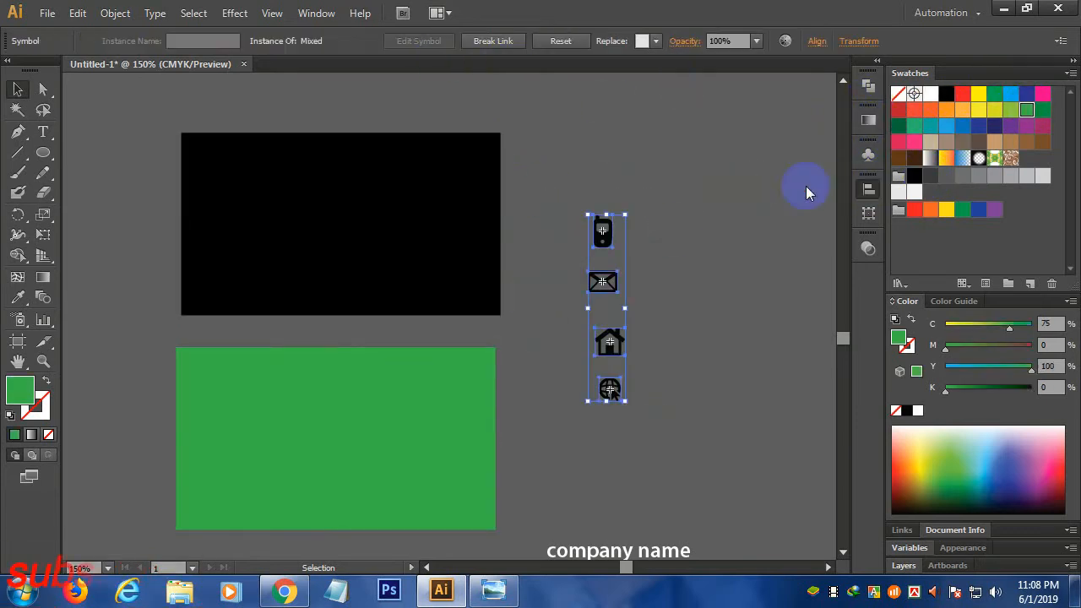
left_click(701, 216)
left_click_drag(579, 197, 639, 394)
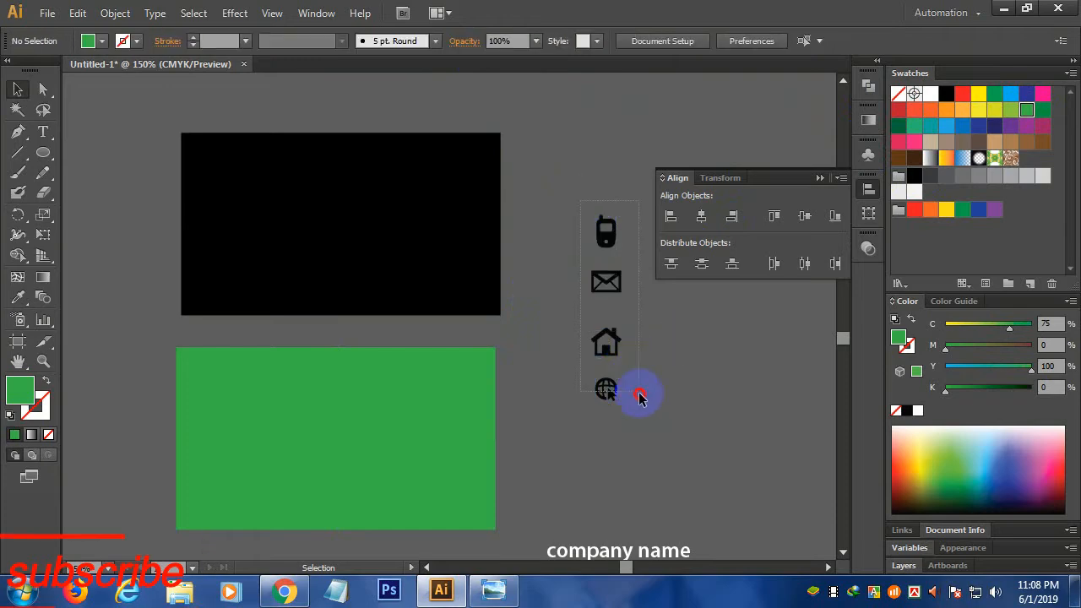
- Open and close the Web Icons symbol library, then select the black front card
left_click(318, 17)
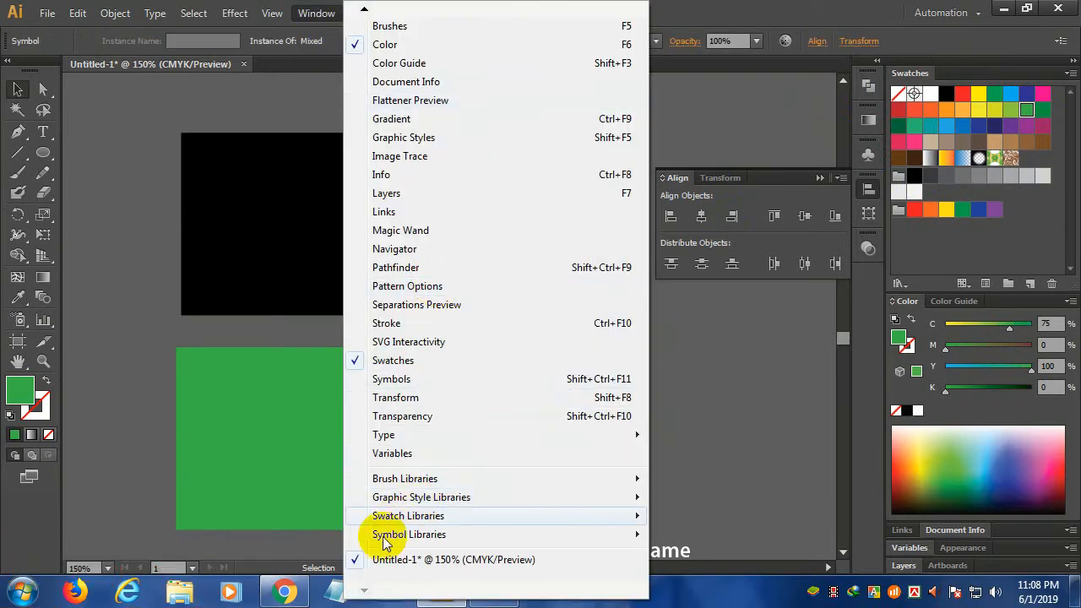
mouse_move(429, 535)
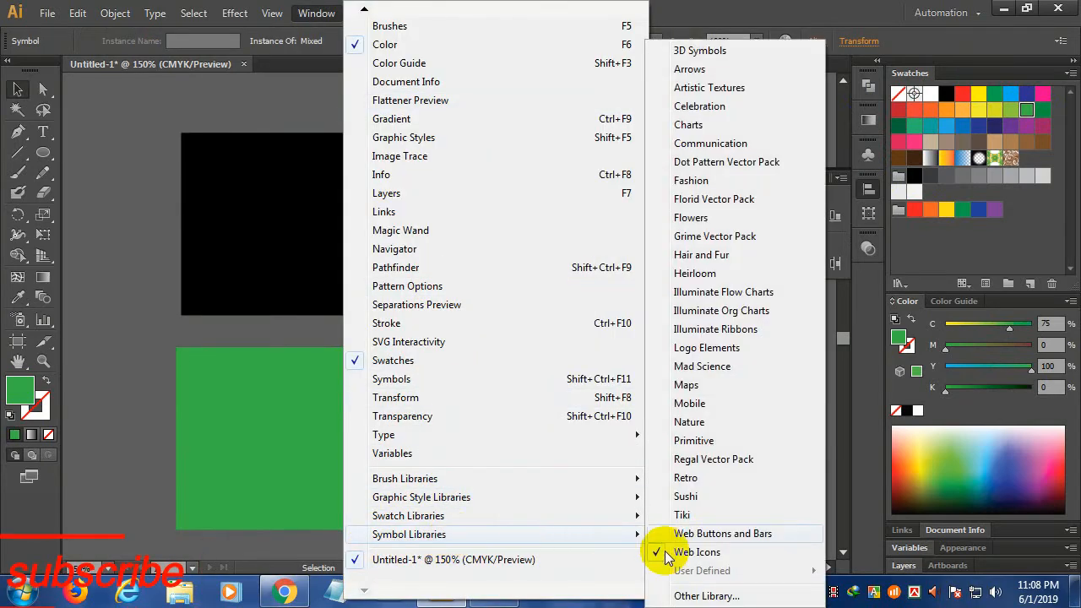
left_click(680, 552)
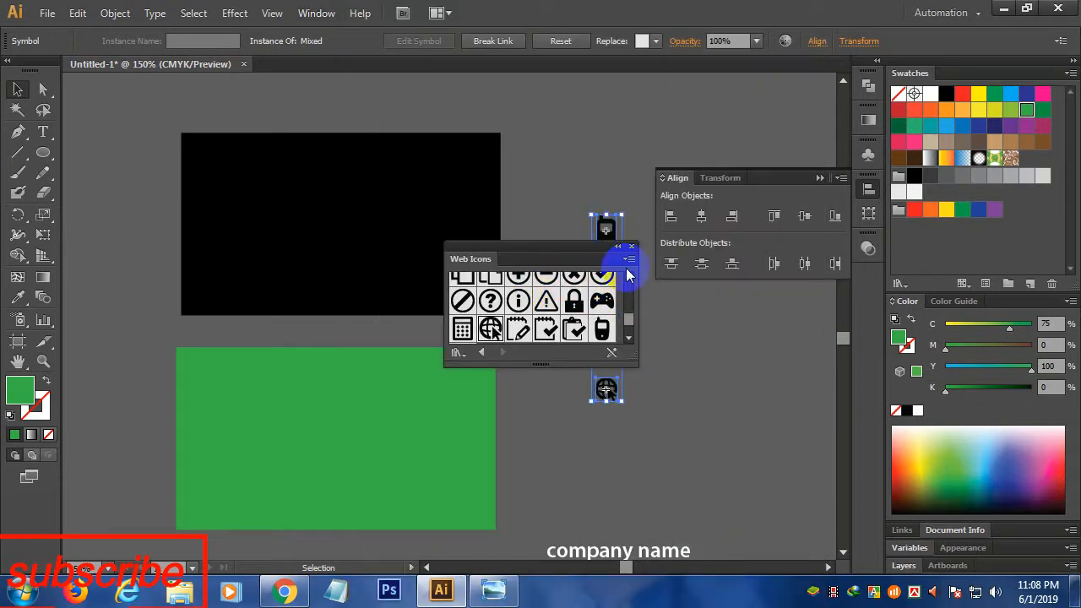
left_click(631, 245)
left_click(817, 178)
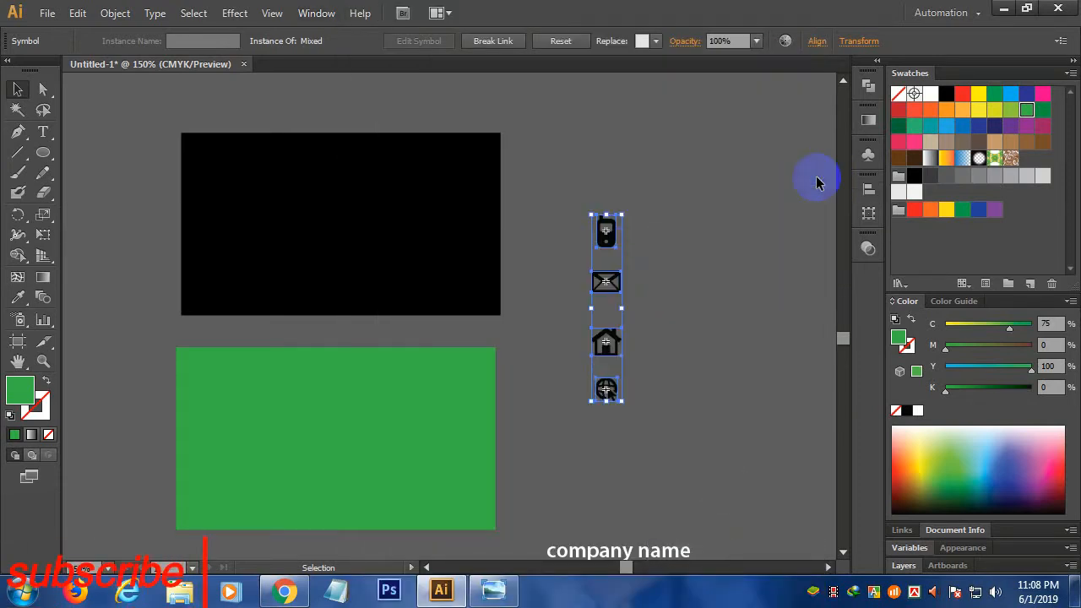
left_click(760, 217)
left_click(417, 208)
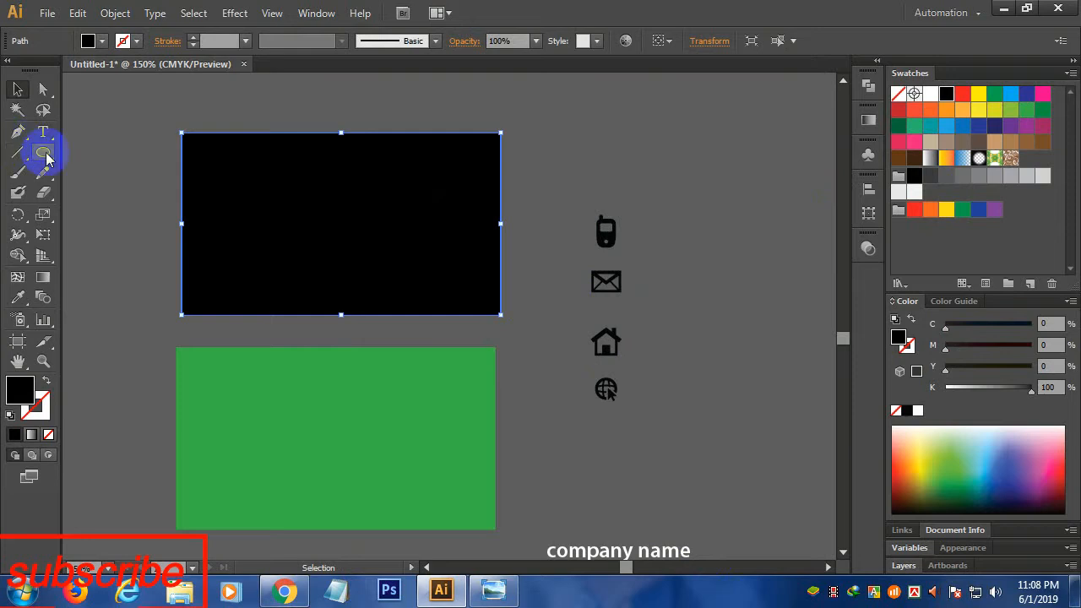
- Draw a hexagon right of the icons, hollow with a 4 pt black outline
left_click_drag(42, 163, 117, 214)
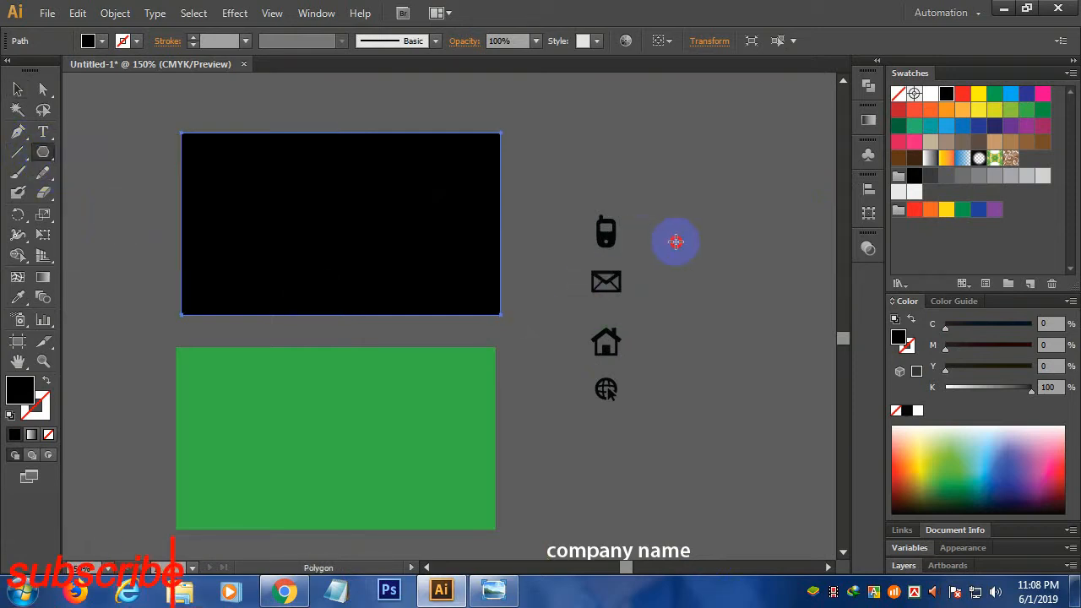
left_click_drag(675, 241, 695, 248)
scroll(695, 248, "up", 4)
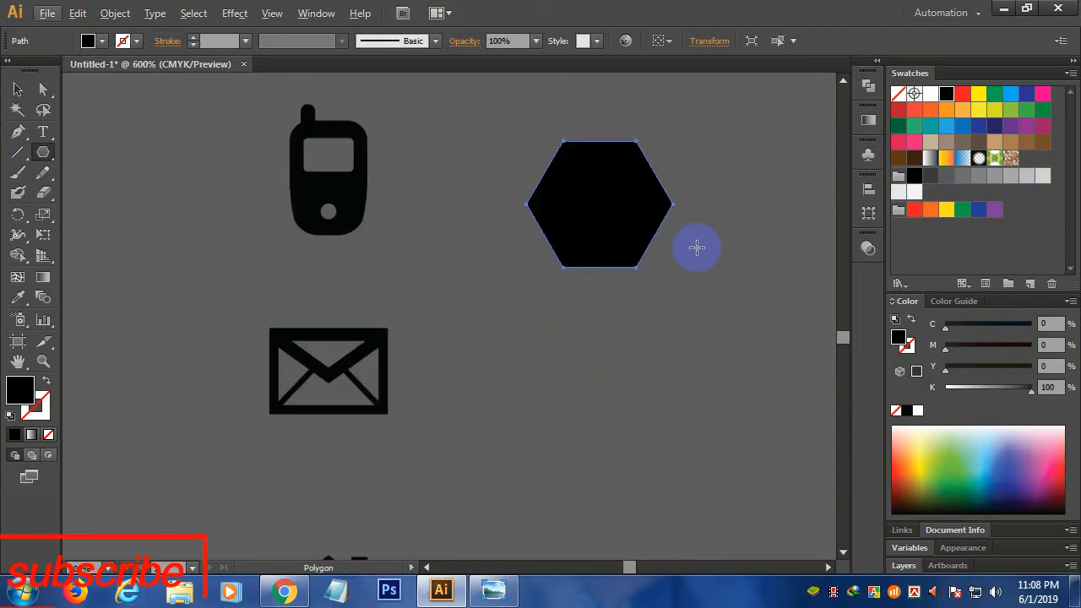
left_click_drag(611, 192, 577, 292)
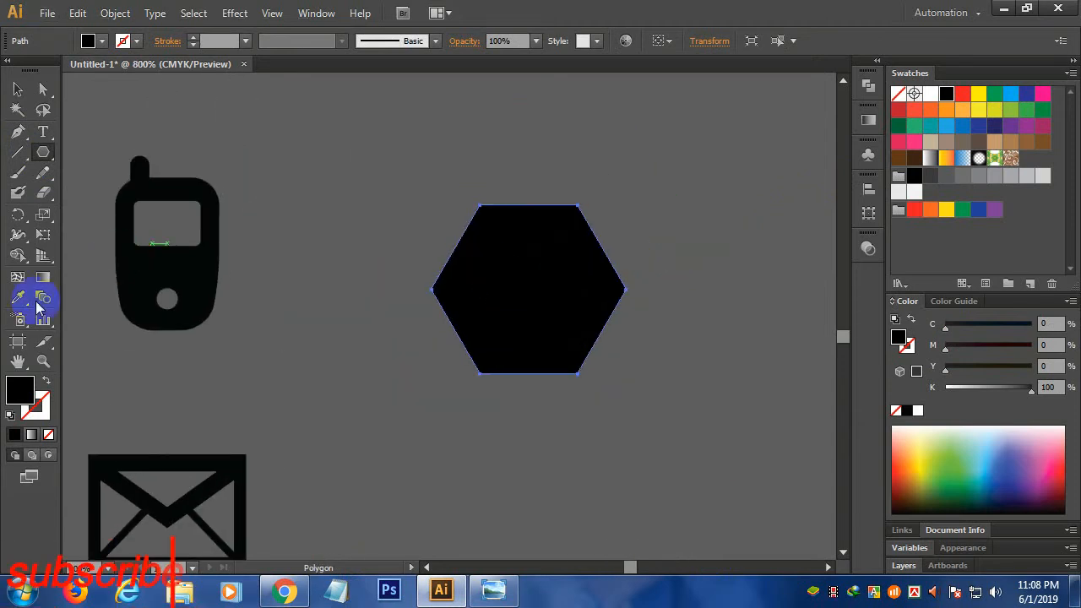
left_click(46, 384)
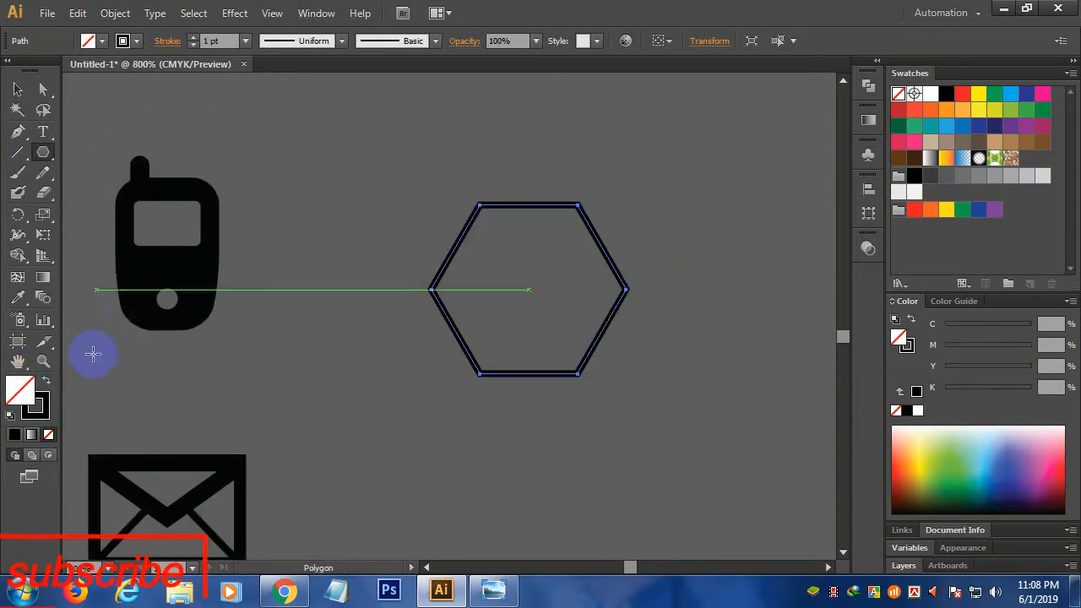
left_click(18, 89)
left_click(37, 407)
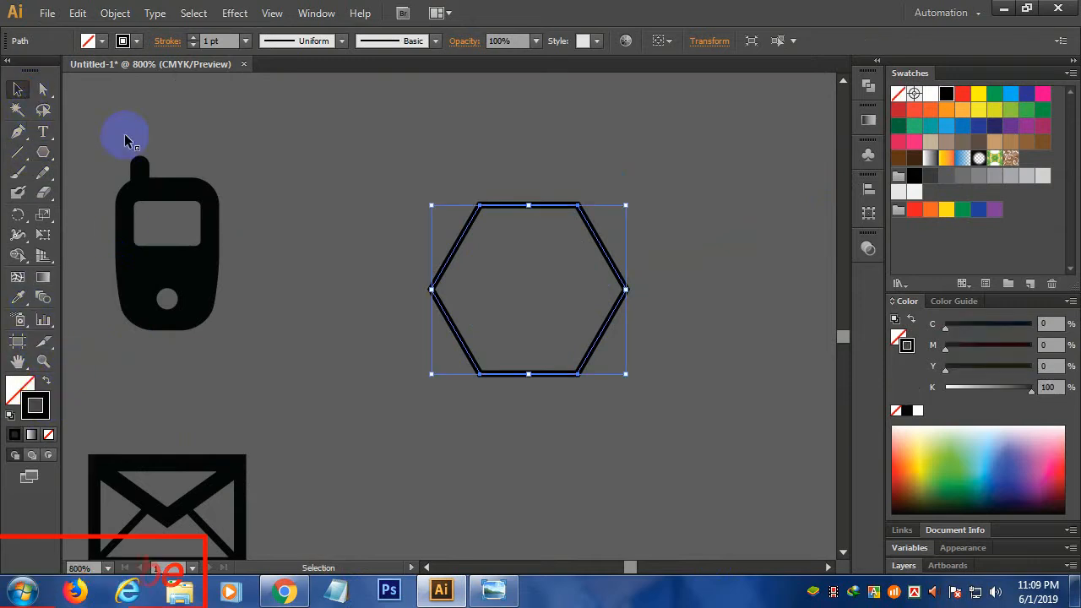
left_click(194, 37)
left_click(193, 38)
left_click(194, 37)
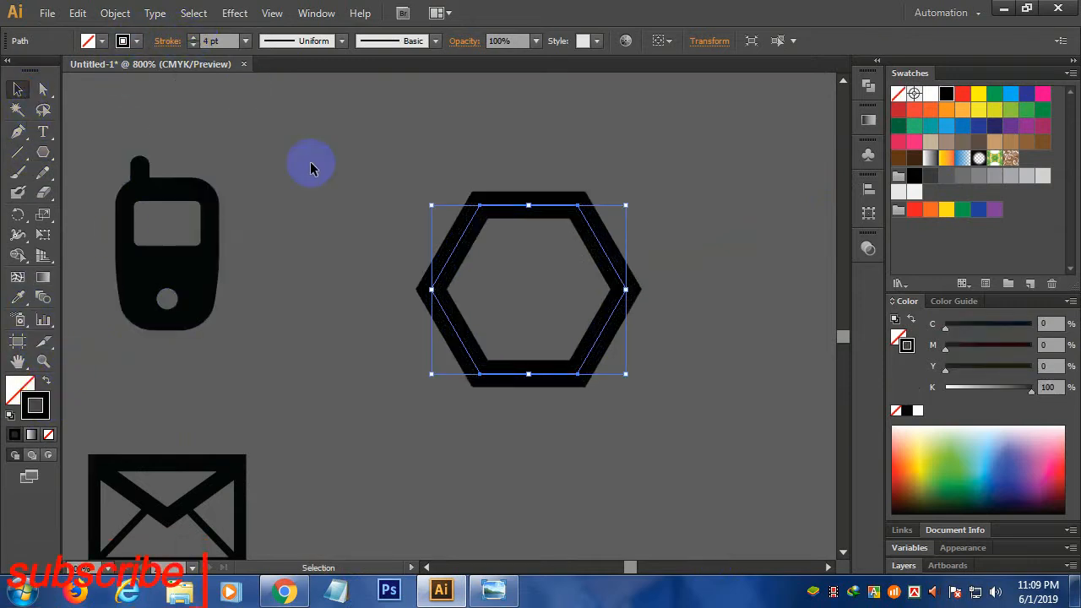
- Alt-scale a smaller copy inside the hexagon and set both outlines to 2 pt
left_click(631, 320)
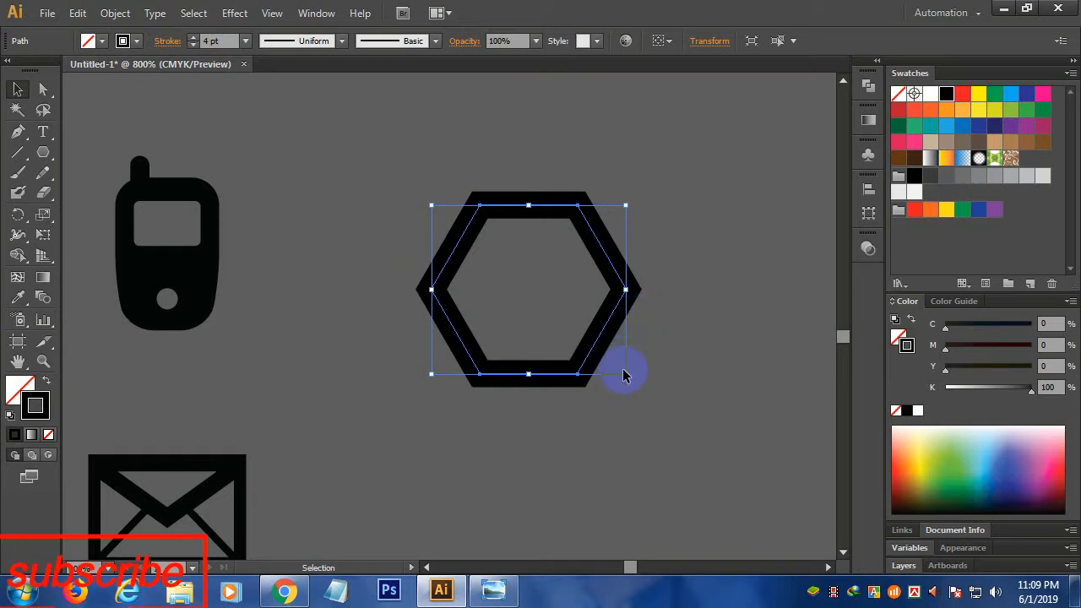
mouse_move(626, 376)
left_mouse_down()
mouse_move(591, 340)
mouse_move(616, 353)
mouse_move(616, 385)
left_mouse_up()
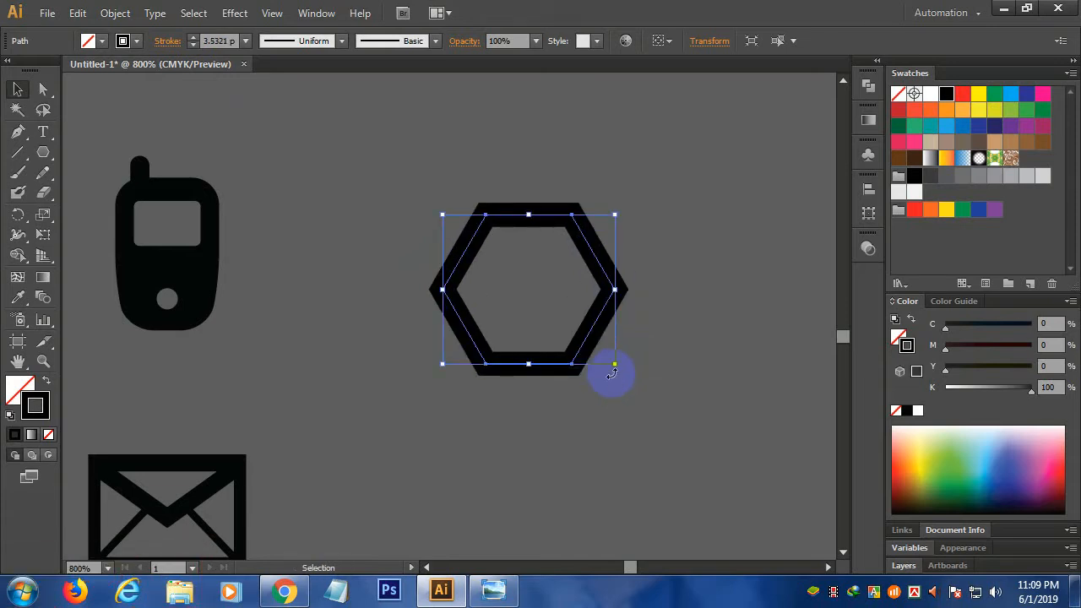
left_click_drag(614, 365, 363, 125)
left_click(630, 391)
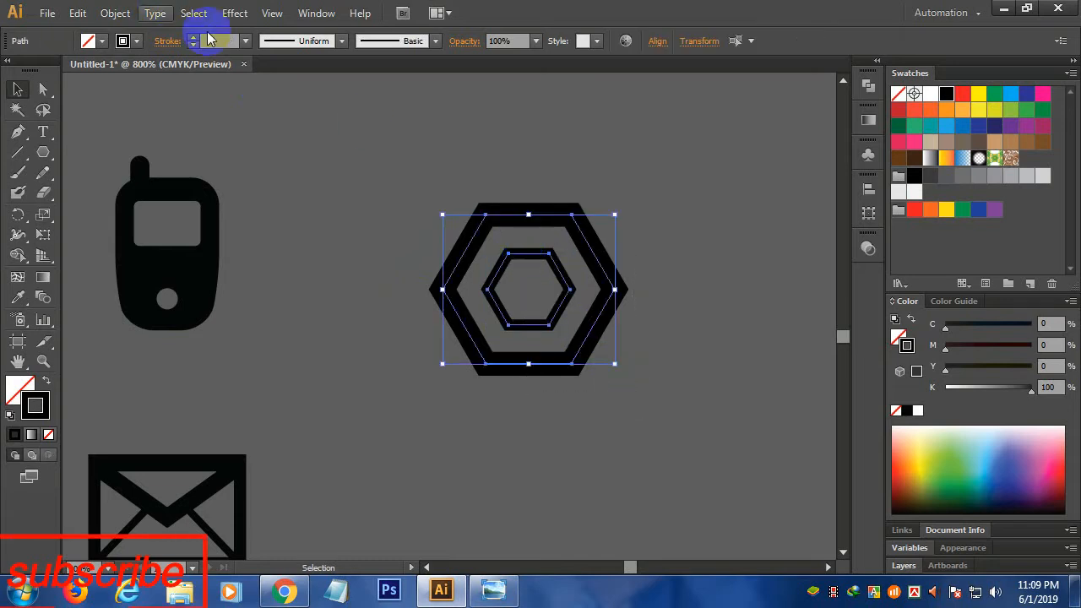
left_click(192, 37)
left_click(192, 37)
left_click(192, 37)
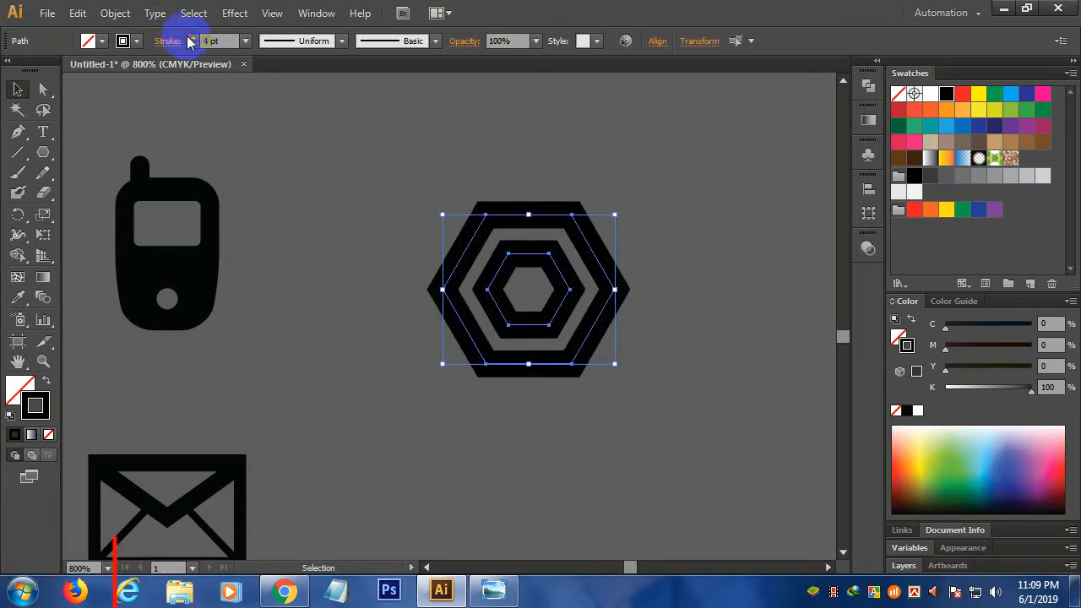
left_click(192, 45)
left_click(193, 45)
left_click(249, 177)
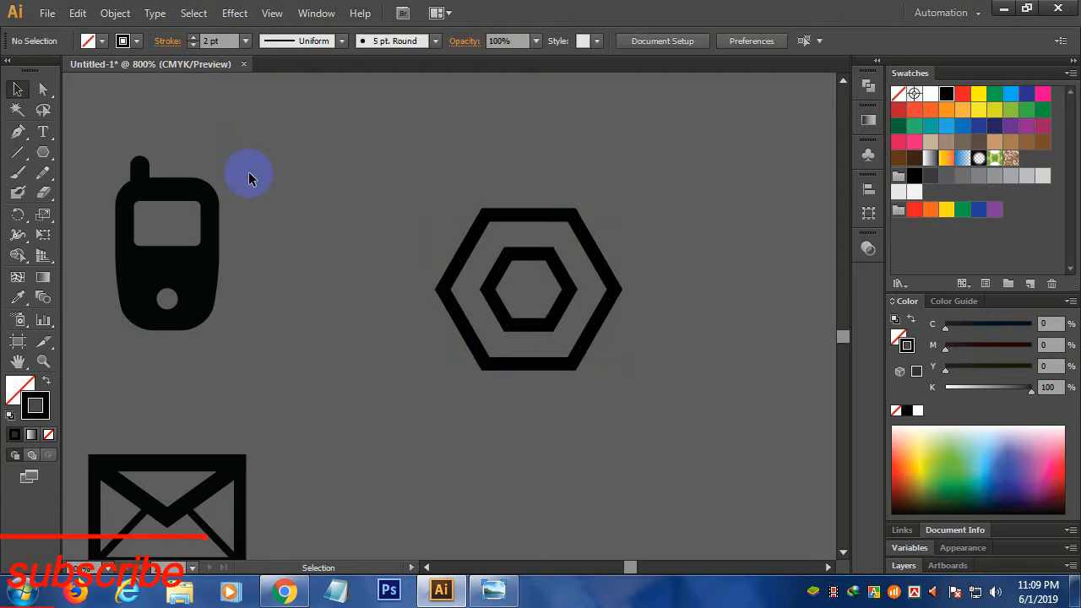
scroll(251, 183, "down", 3)
- Move the 'company name' text beside the hexagon logo
left_click_drag(350, 282, 512, 193)
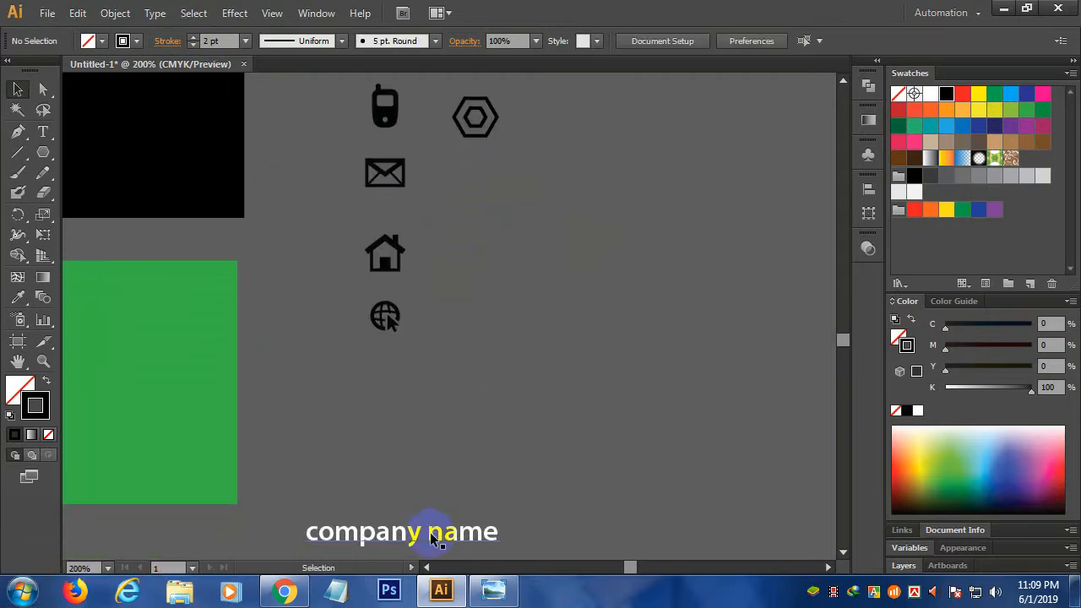
left_click_drag(431, 539, 648, 161)
left_click_drag(564, 227, 487, 352)
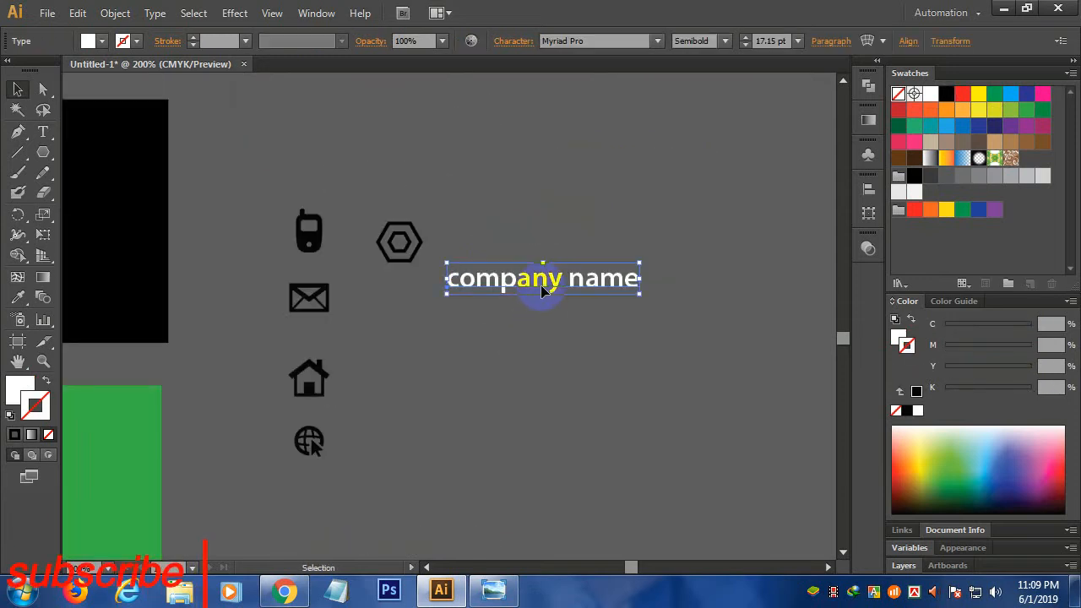
left_click_drag(543, 290, 527, 249)
left_click(469, 324)
- Make the hexagon logo's outline white
left_click(400, 260)
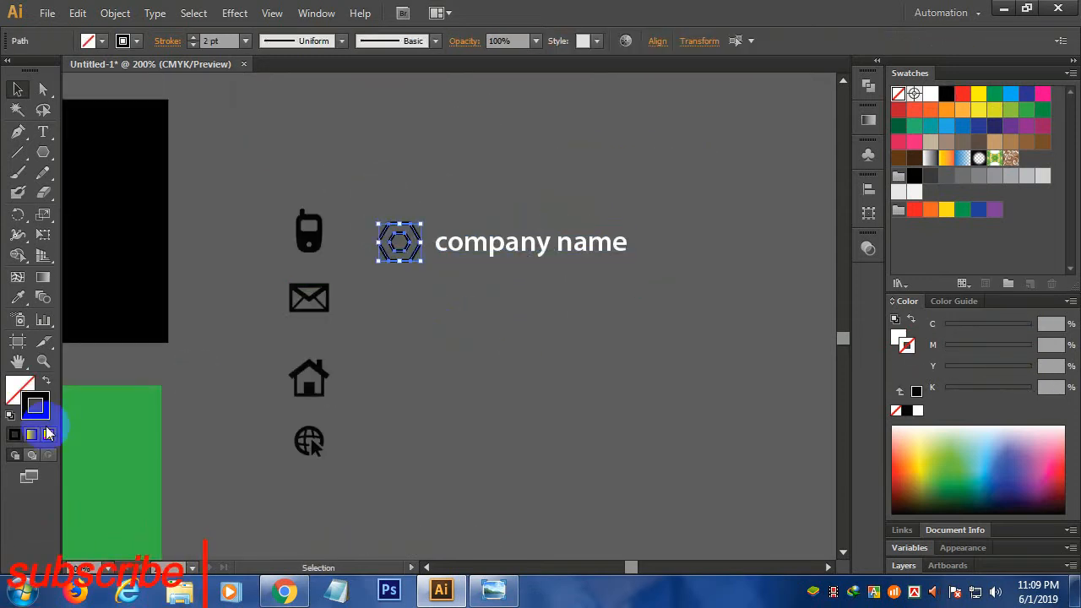
left_click(36, 407)
left_click(610, 389)
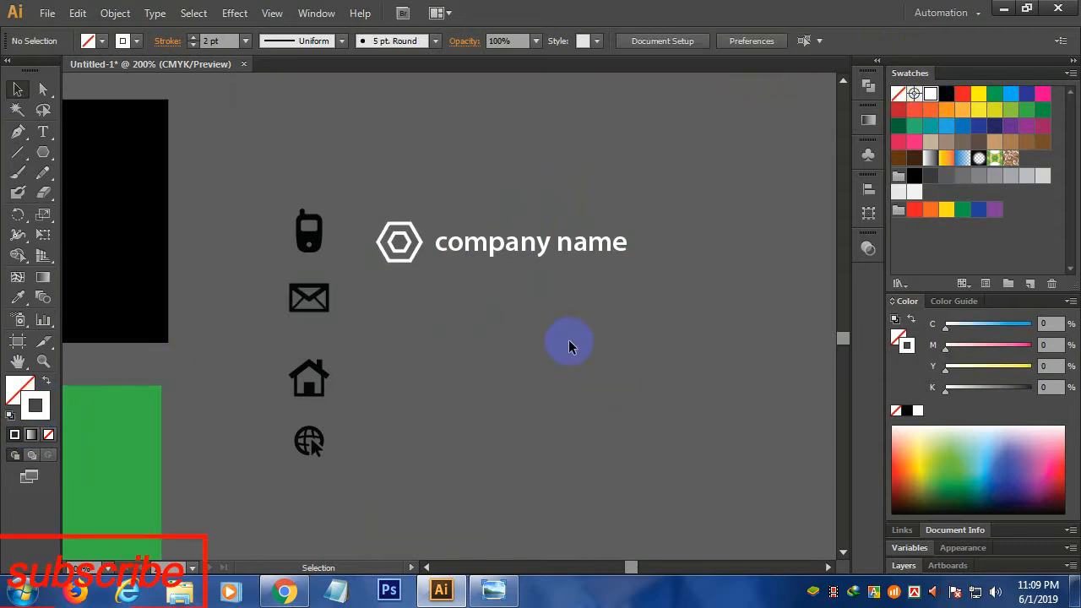
scroll(562, 343, "down", 2)
left_click_drag(425, 414, 551, 418)
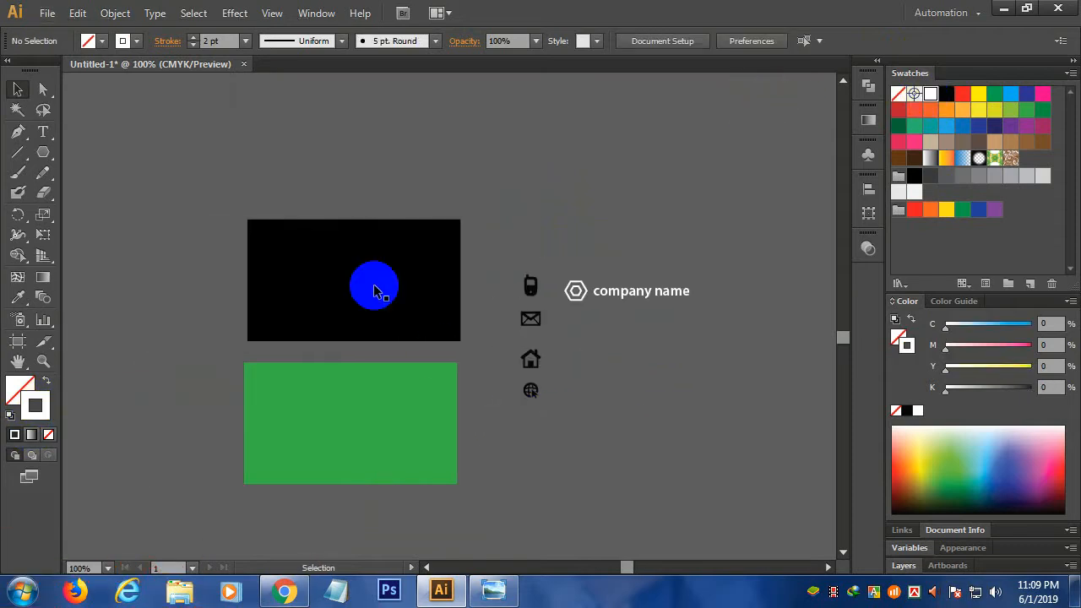
left_click(394, 280)
scroll(393, 279, "up", 2)
left_click_drag(304, 315, 354, 301)
- Draw a rounded bar at the front card's upper right, filled green with no outline
left_click(45, 171)
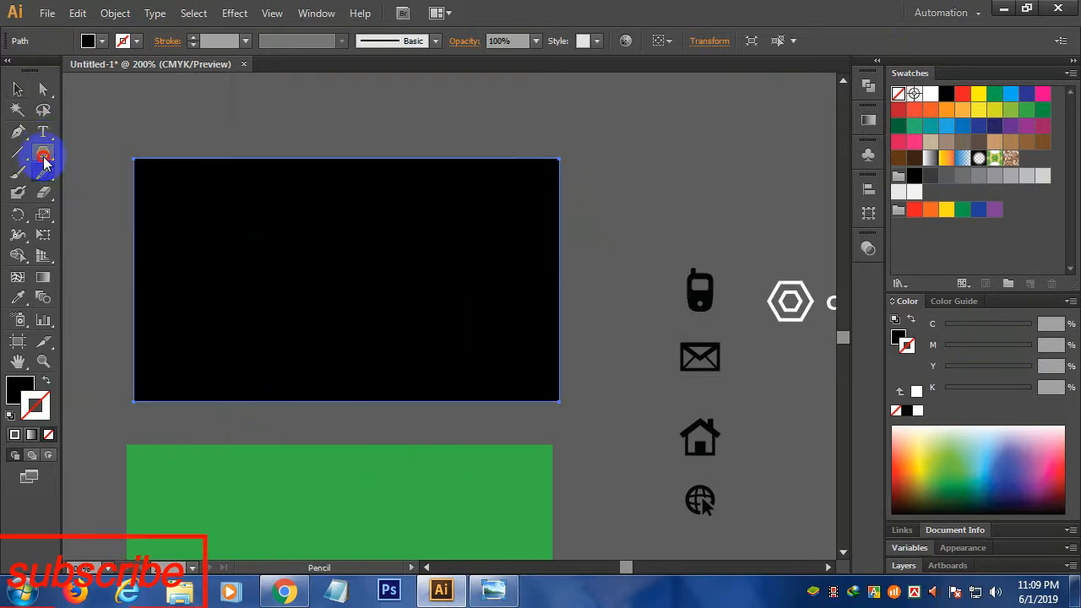
left_click_drag(48, 153, 117, 183)
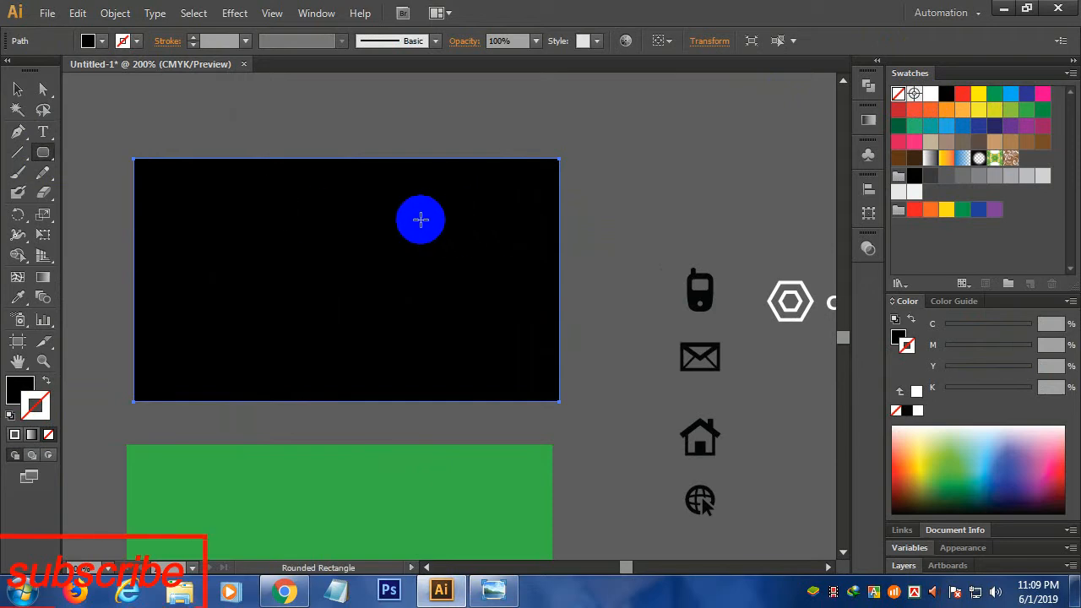
mouse_move(420, 206)
left_mouse_down()
mouse_move(509, 255)
mouse_move(607, 248)
left_mouse_up()
left_click(1027, 110)
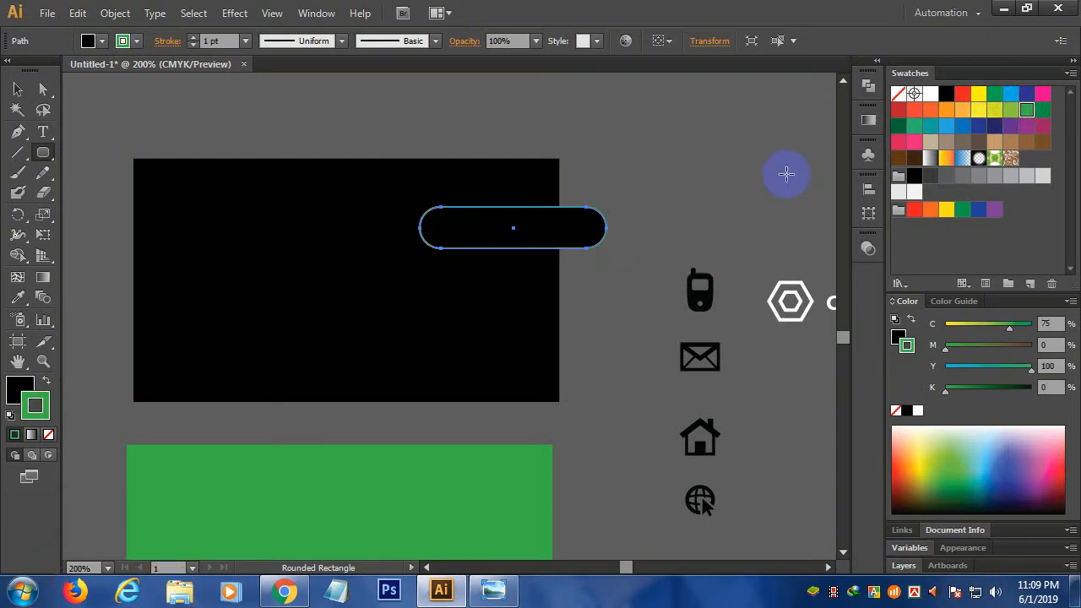
left_click(49, 383)
left_click(48, 435)
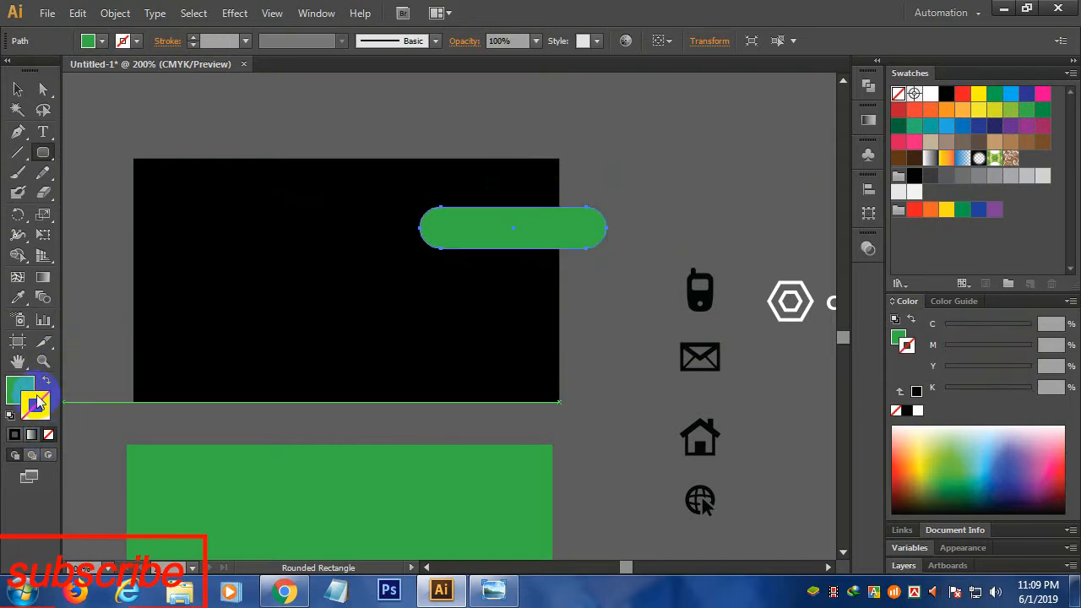
left_click(14, 387)
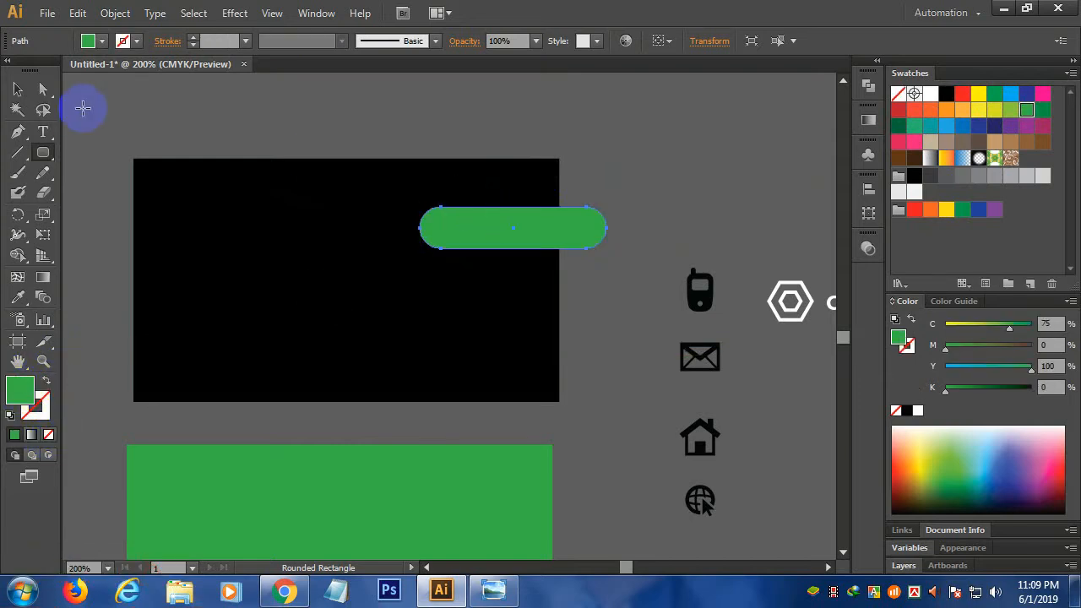
- Alt-drag a copy of the green bar to the card's lower left
left_click_drag(499, 226, 279, 371)
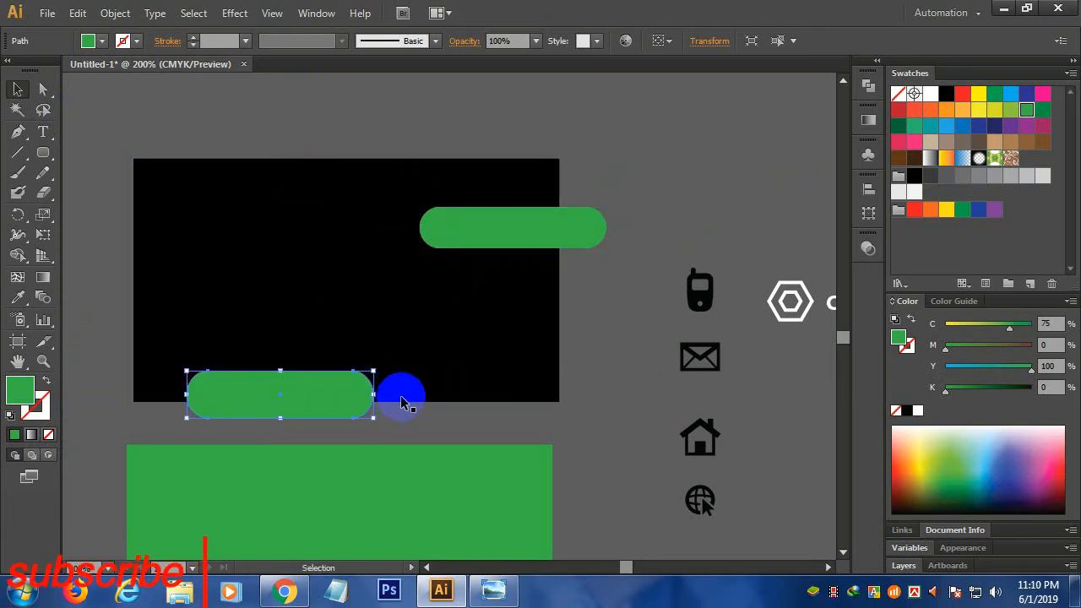
left_click_drag(578, 412, 172, 201)
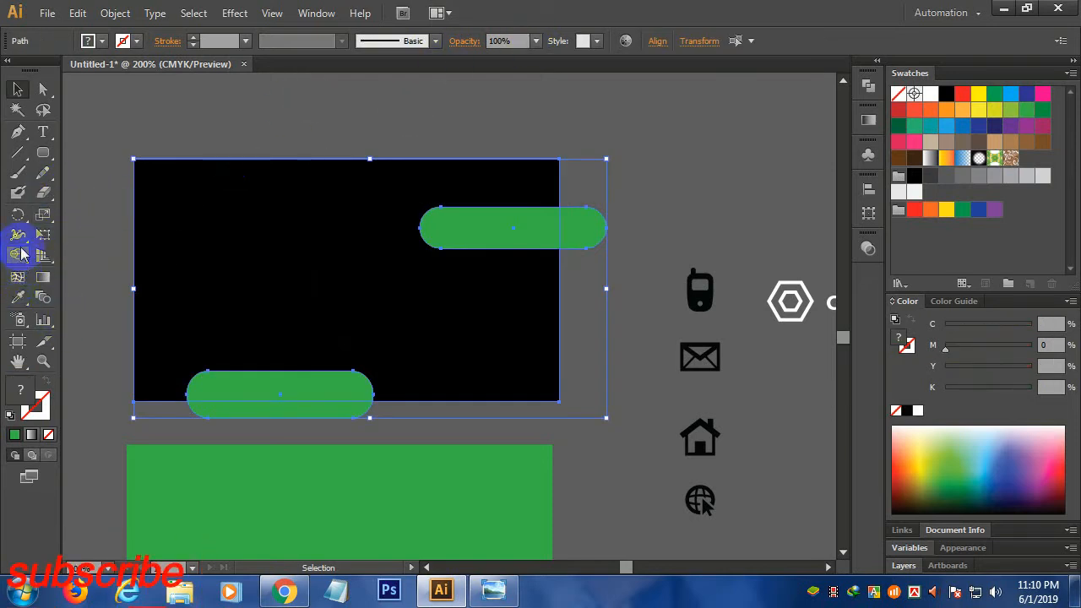
left_click(264, 144)
scroll(265, 140, "down", 2)
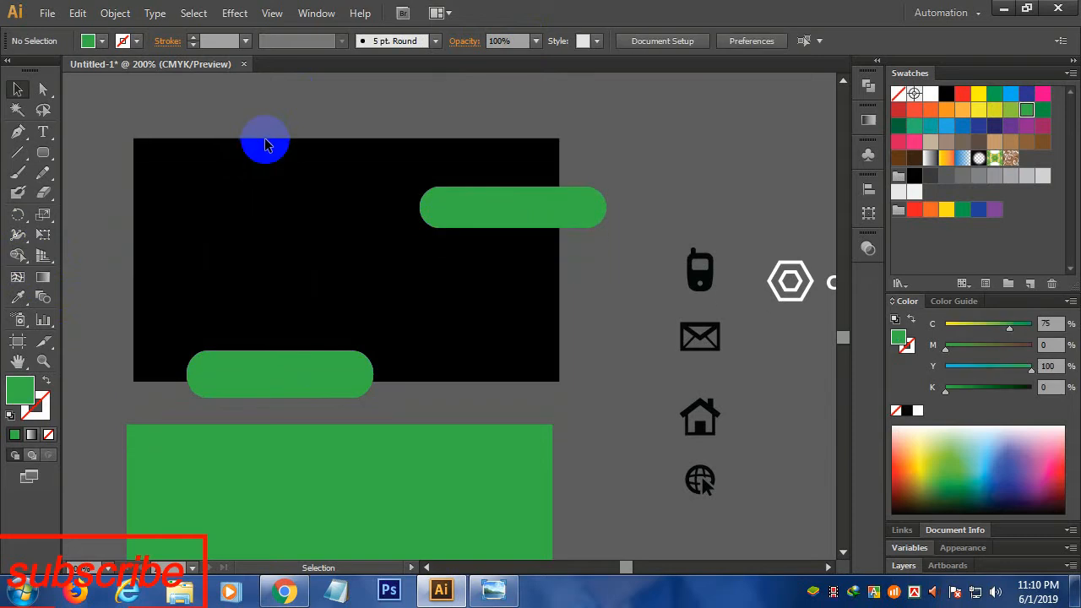
- Delete the spare green rectangle and trim both green bars flush with the card edges
left_click(329, 485)
key("Delete")
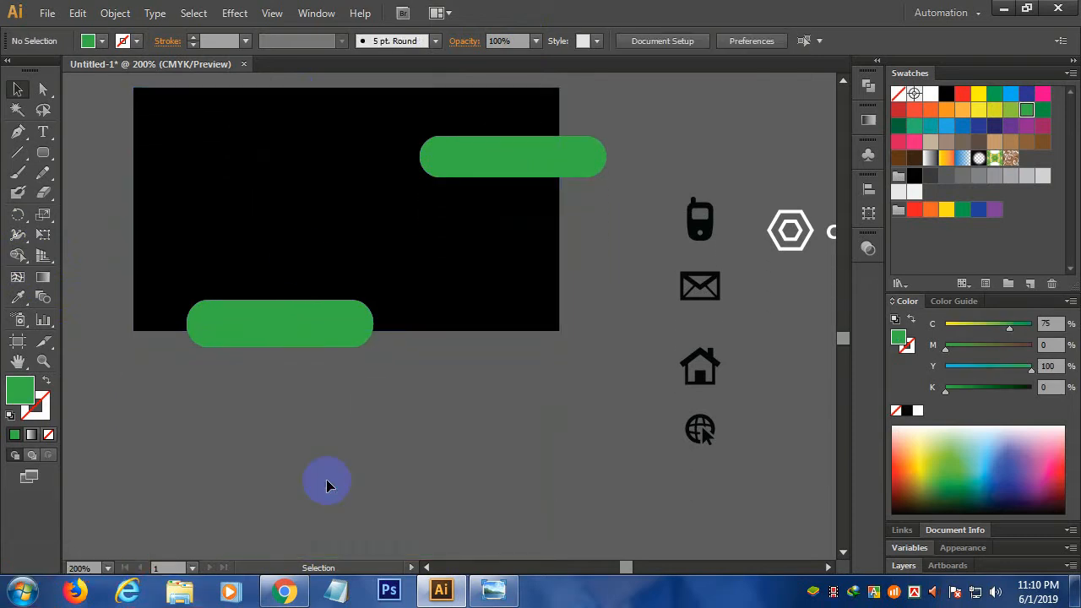
left_click_drag(322, 201, 293, 159)
left_click(19, 256)
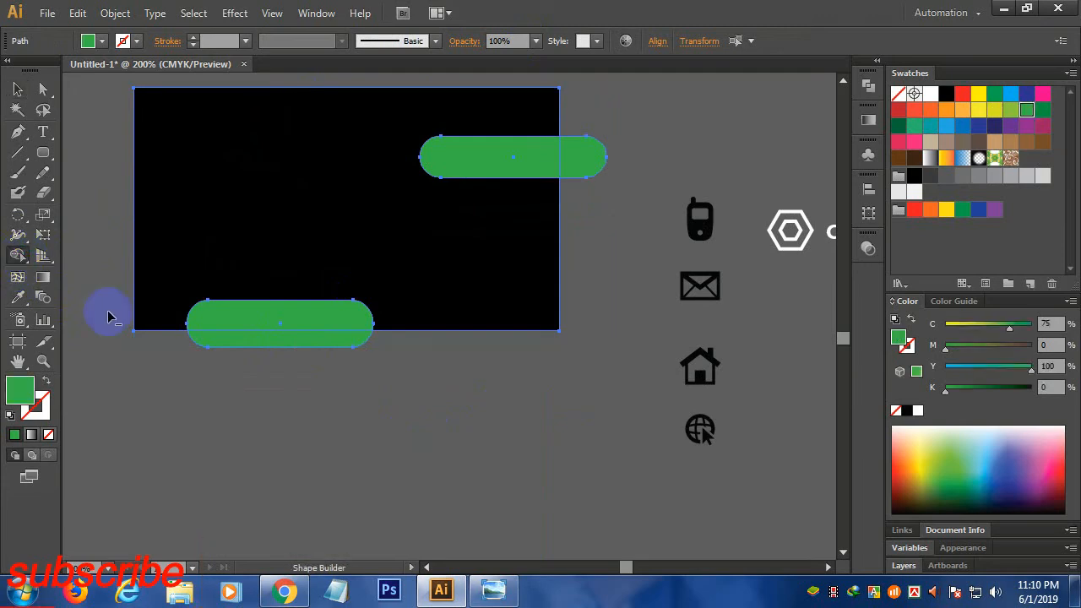
left_click_drag(191, 363, 236, 337)
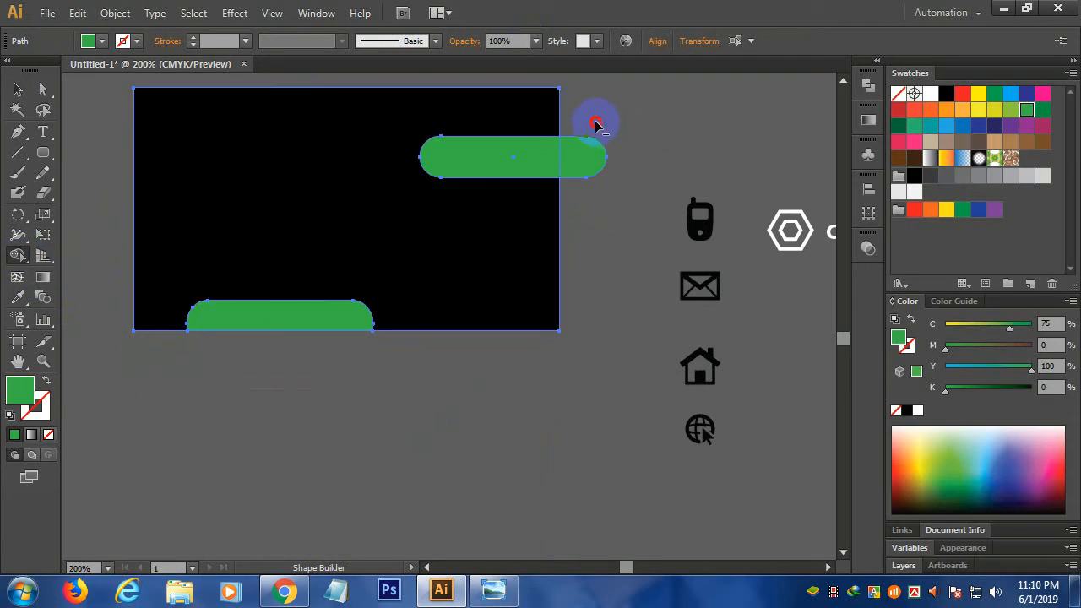
left_click_drag(595, 125, 581, 188)
- Duplicate the finished front card below the original
left_click(18, 89)
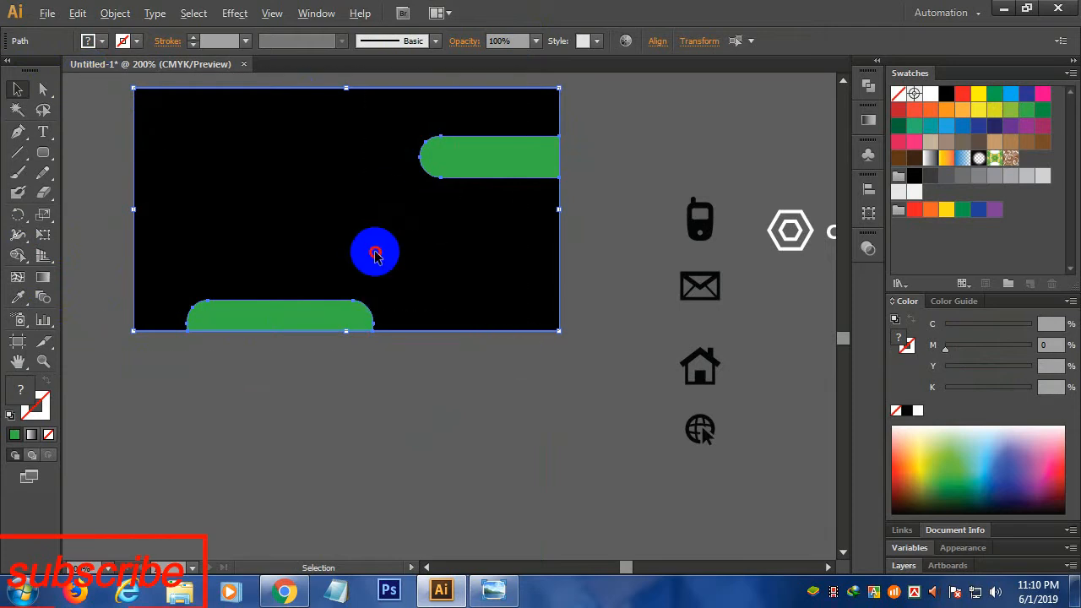
left_click_drag(371, 287, 494, 431)
scroll(611, 364, "down", 2)
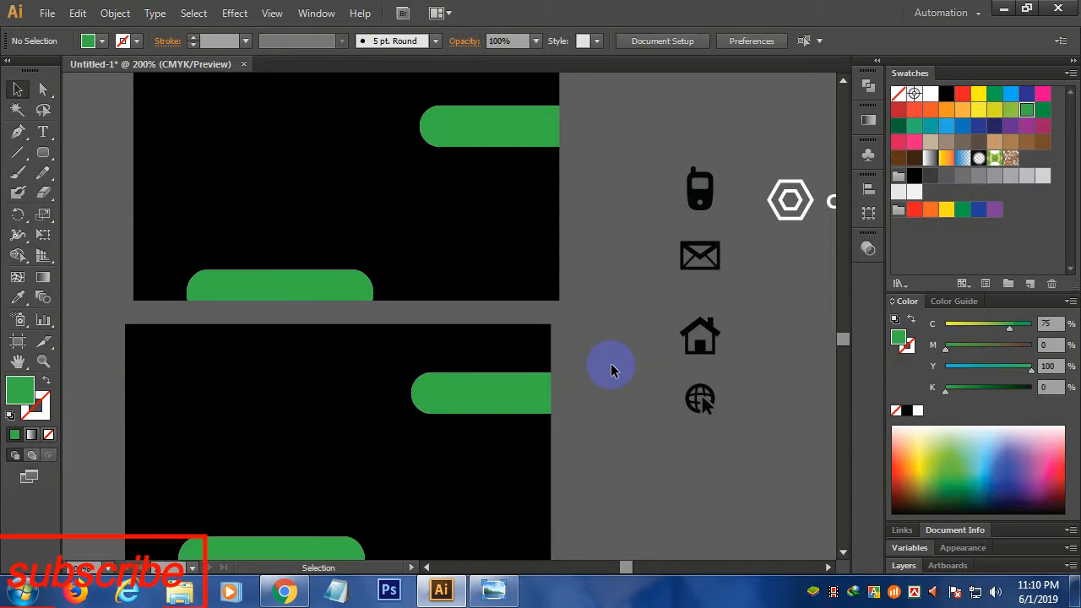
- Make the duplicate card's two bars black and its background green
left_click(473, 395)
left_click(472, 365)
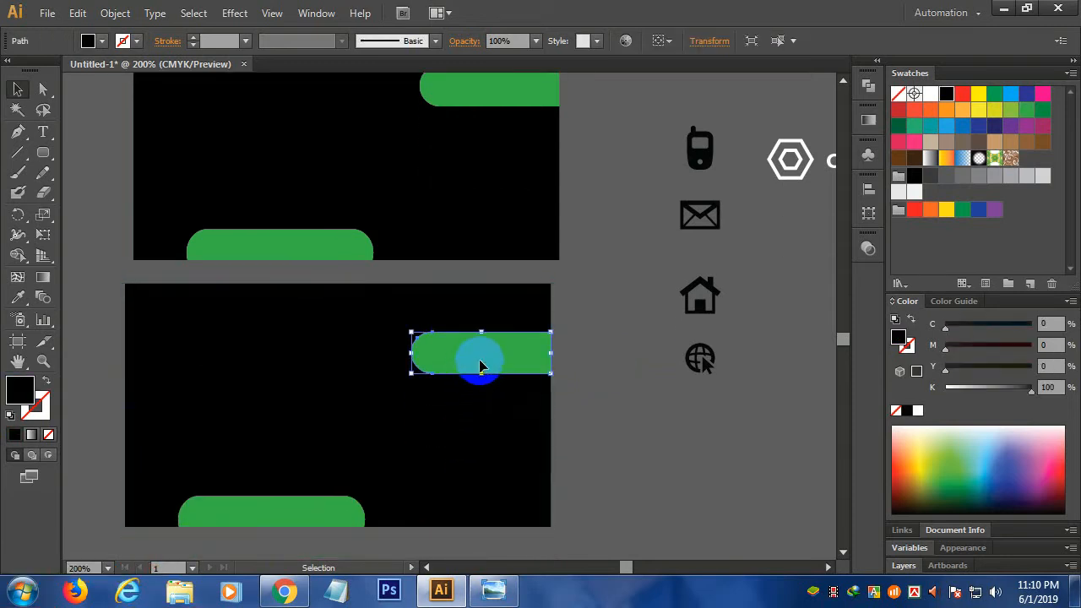
left_click(265, 507, "shift")
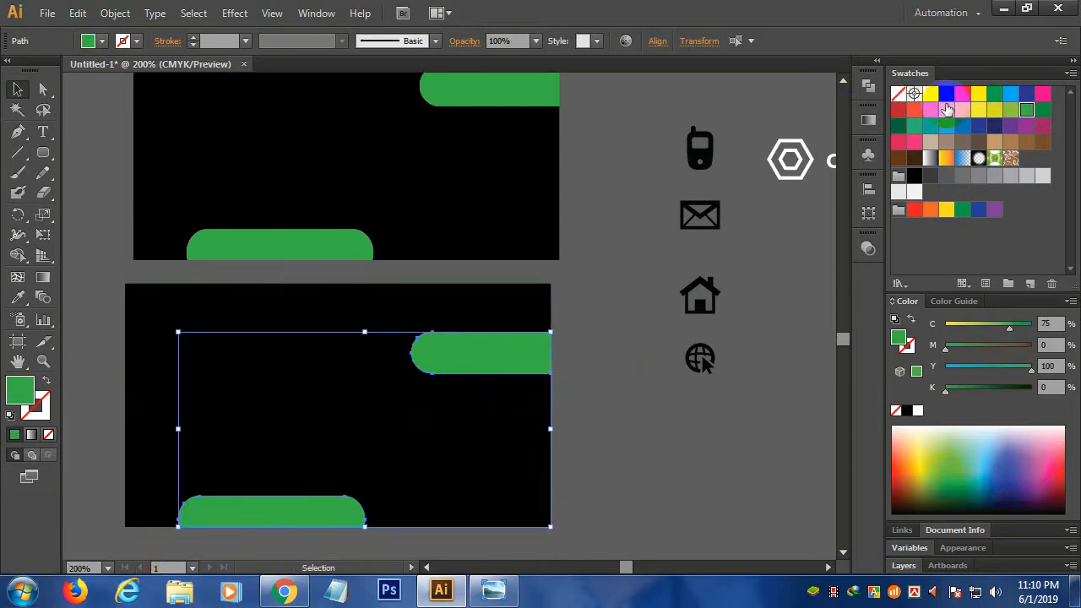
left_click(946, 94)
left_click(355, 351)
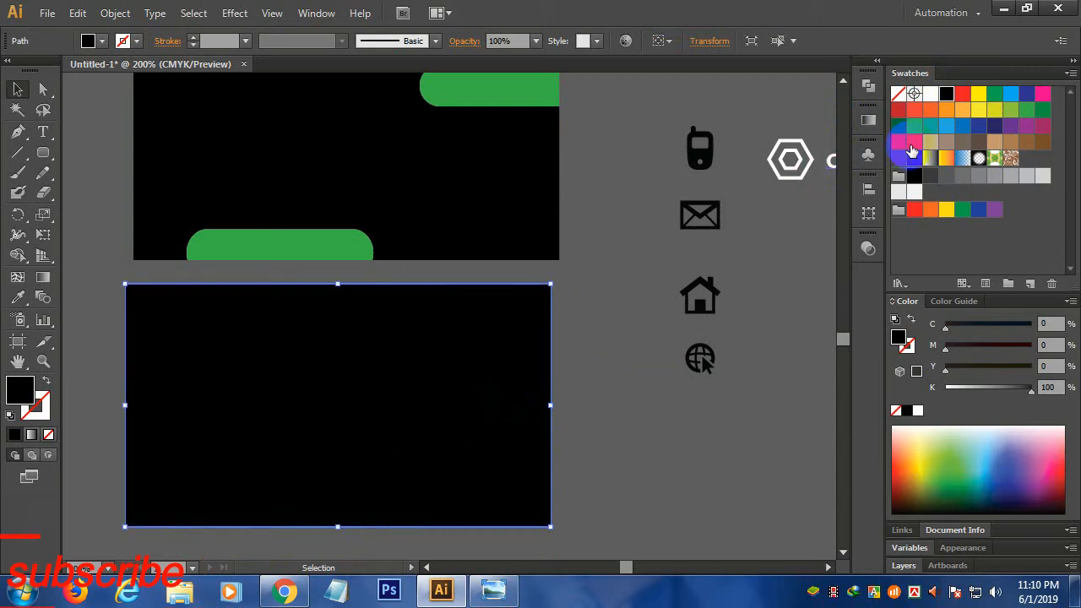
left_click(1025, 110)
left_click(621, 369)
scroll(621, 368, "up", 5)
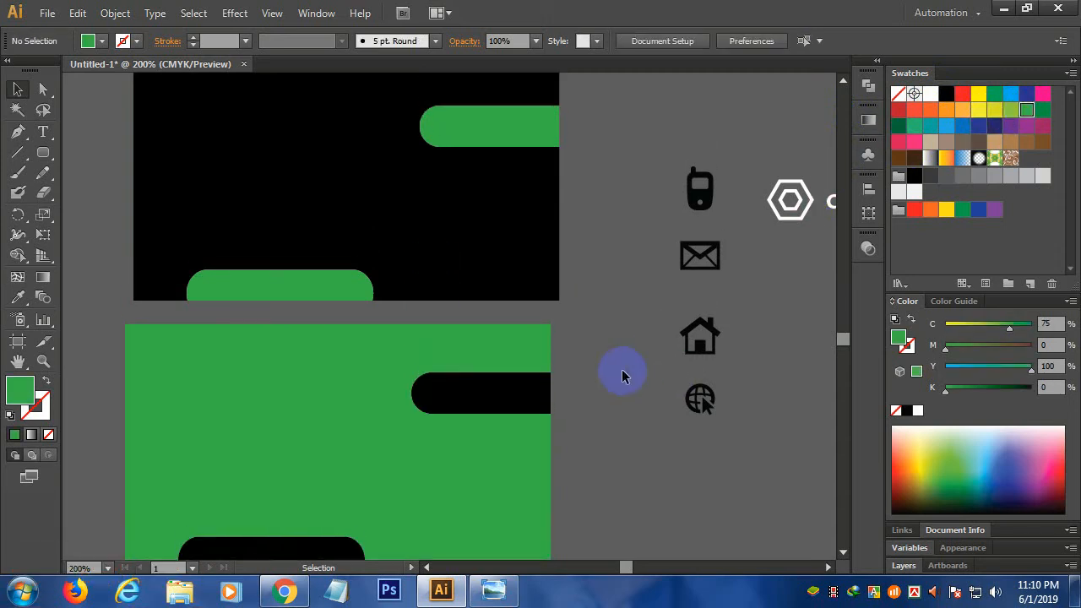
left_click(813, 303)
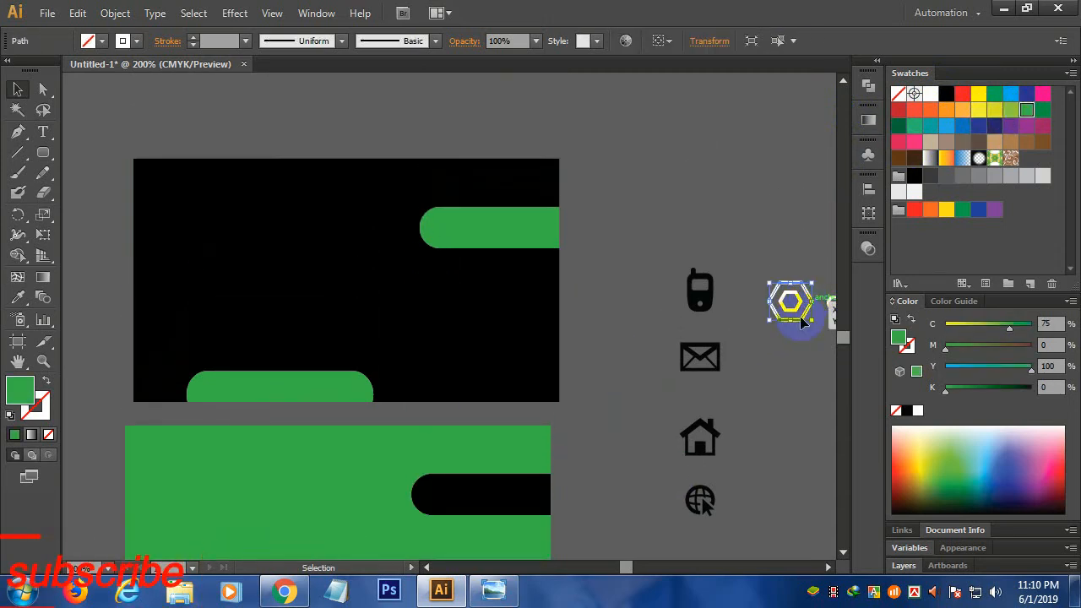
- Group the white hexagon logo with 'company name' and place it on the black front card
scroll(832, 332, "right", 3)
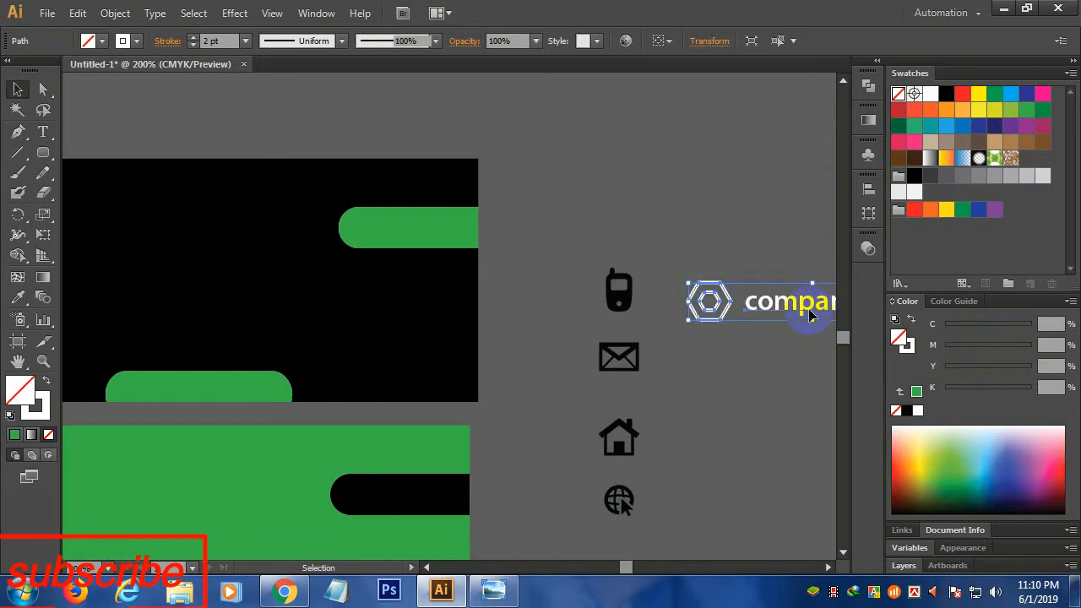
left_click(785, 308, "shift")
left_click_drag(787, 307, 440, 311)
key("ctrl+g")
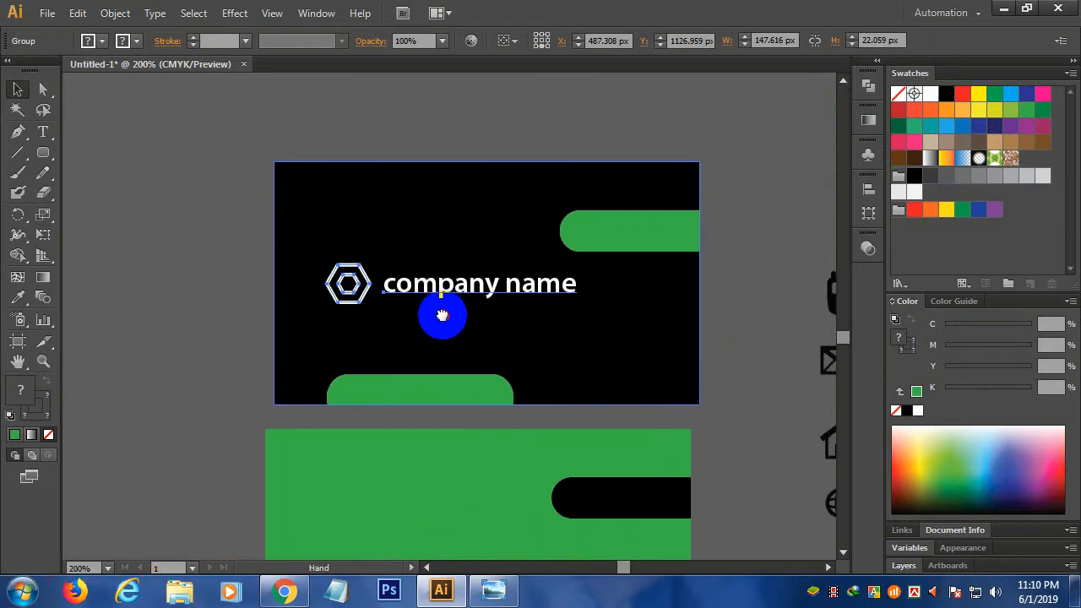
left_click_drag(504, 303, 517, 312)
left_click_drag(597, 314, 581, 300)
key("ctrl+z")
- Enlarge the logo and company name group around its centre
left_click(246, 130)
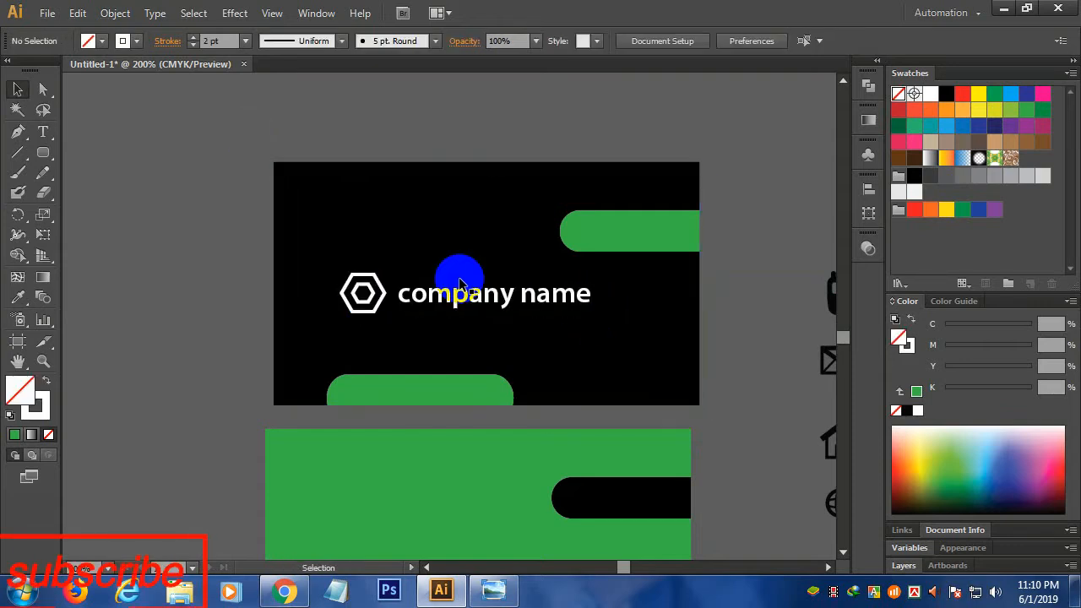
left_click(462, 297)
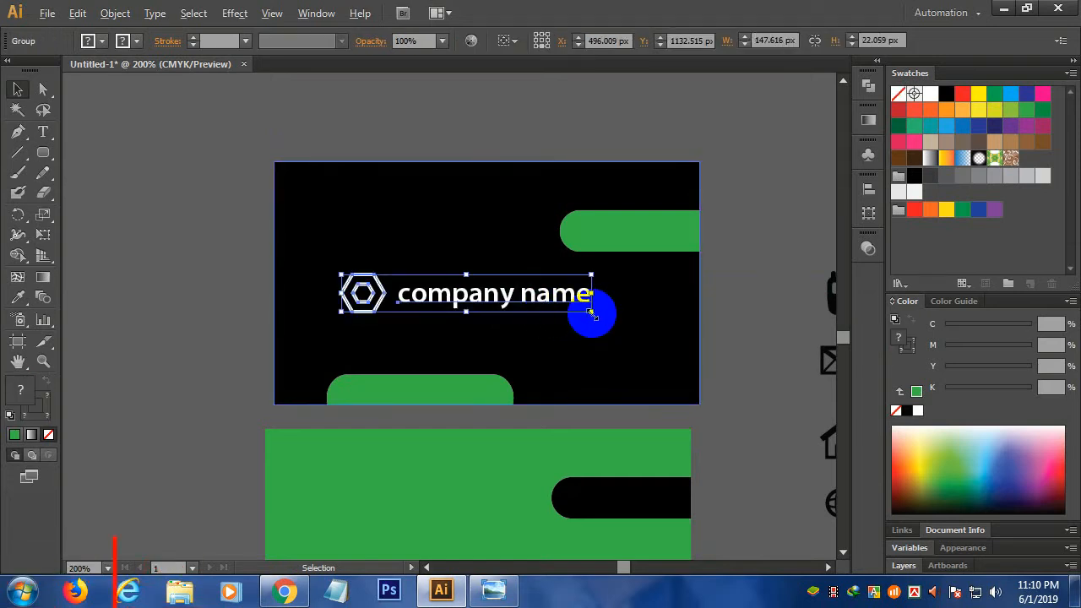
left_click_drag(590, 313, 602, 313)
- Group the front card's background and green bars and send them behind the logo
left_click(378, 116)
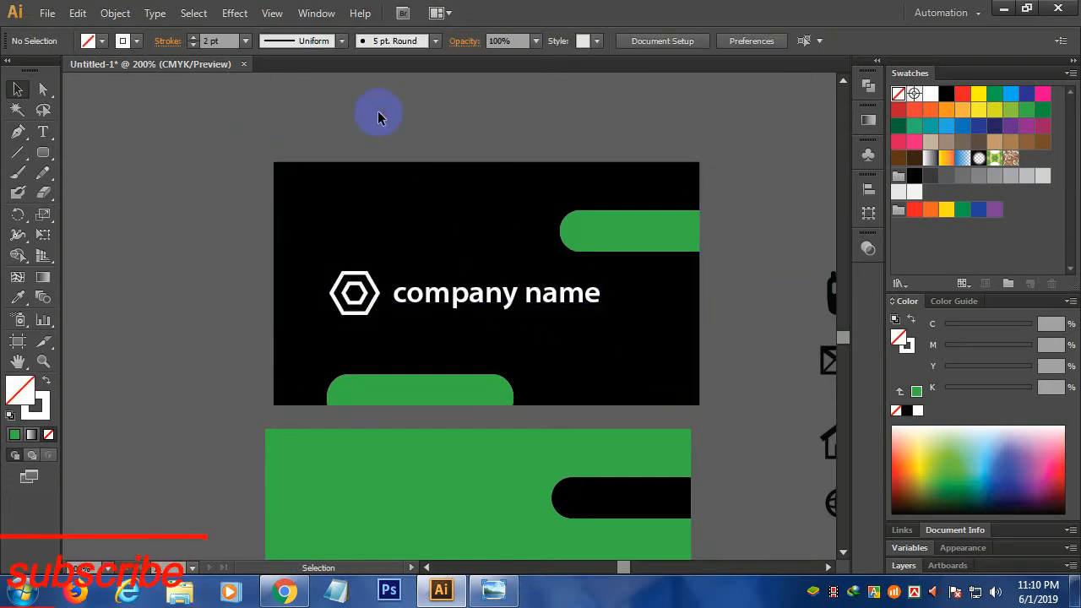
left_click_drag(333, 137, 674, 403)
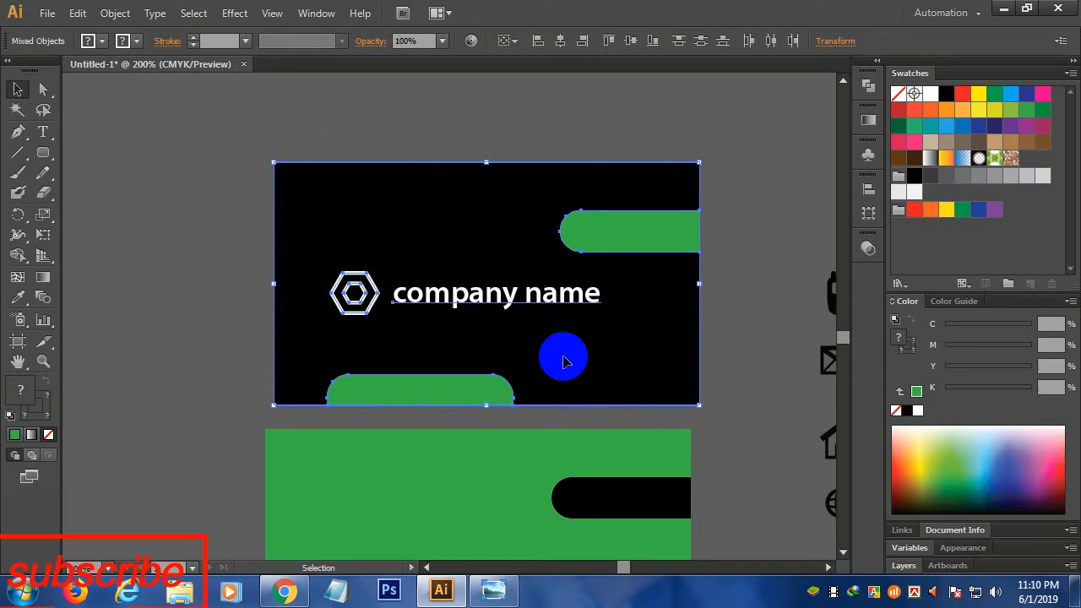
left_click(492, 303, "shift")
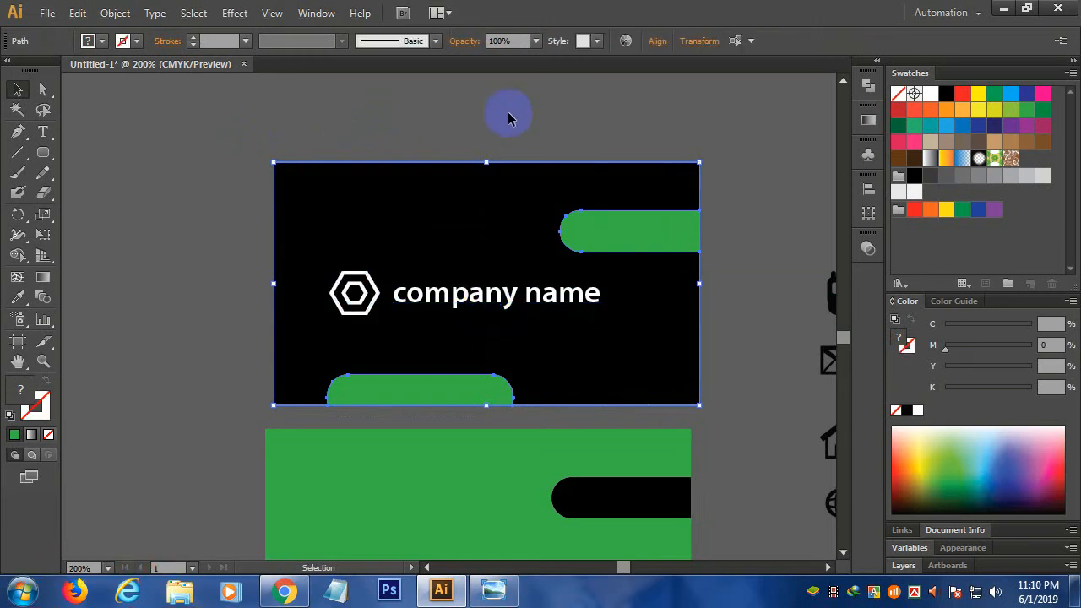
key("ctrl+g")
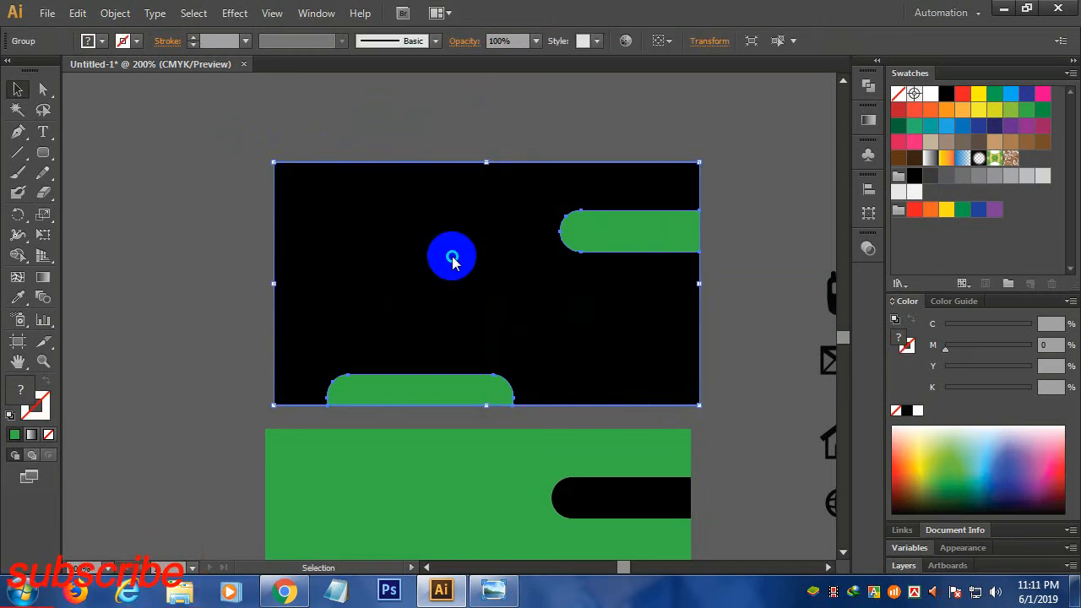
right_click(452, 260)
mouse_move(571, 404)
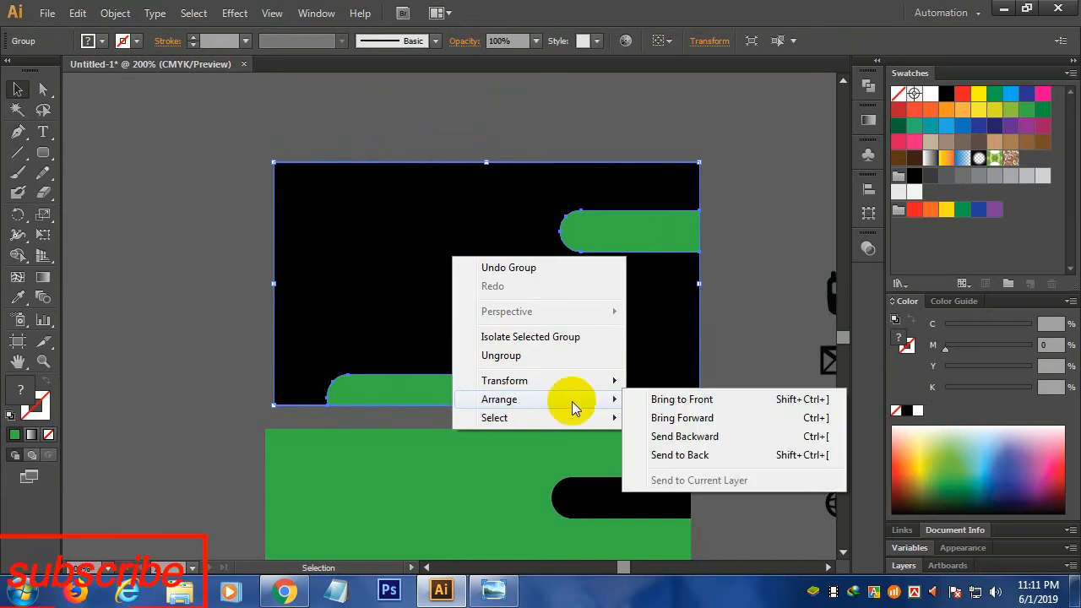
left_click(663, 453)
- Horizontally centre the logo and company name on the front card
left_click(738, 312)
left_click_drag(412, 104, 545, 366)
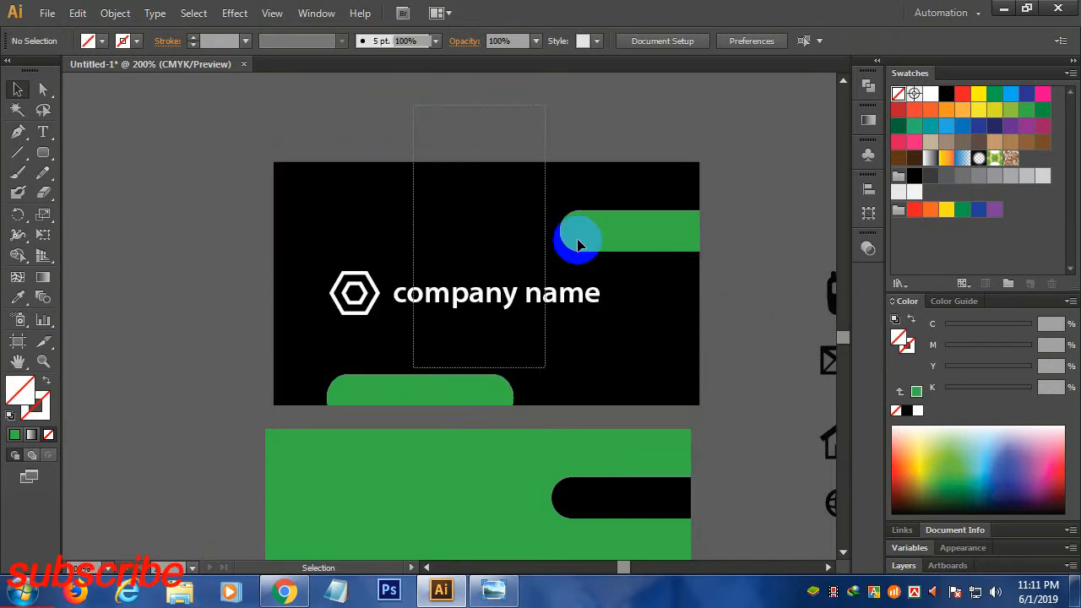
left_click(560, 40)
left_click(480, 109)
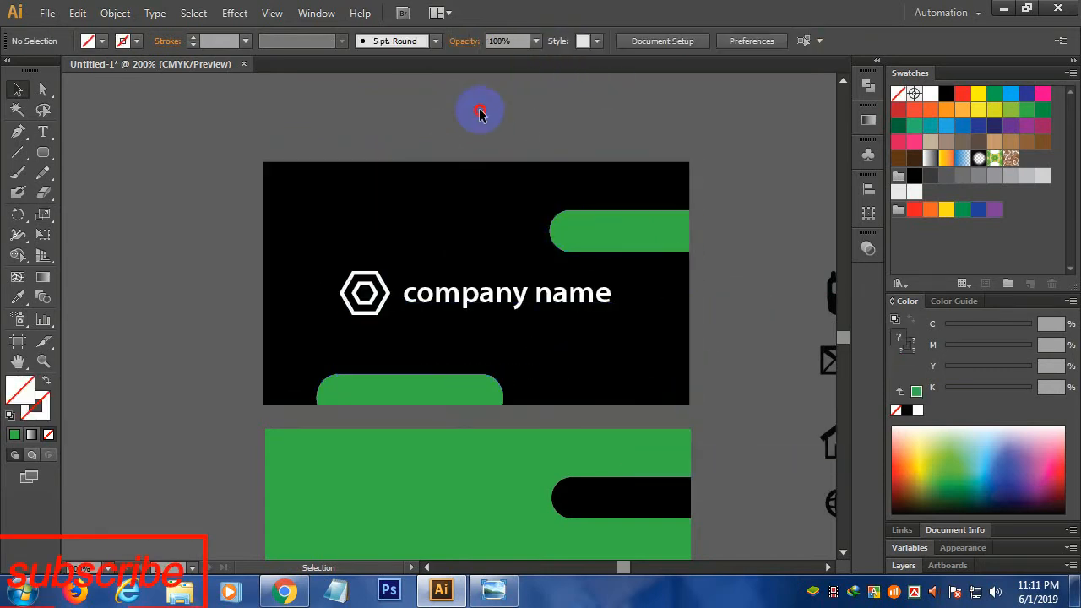
scroll(602, 283, "down", 3)
scroll(603, 284, "down", 1)
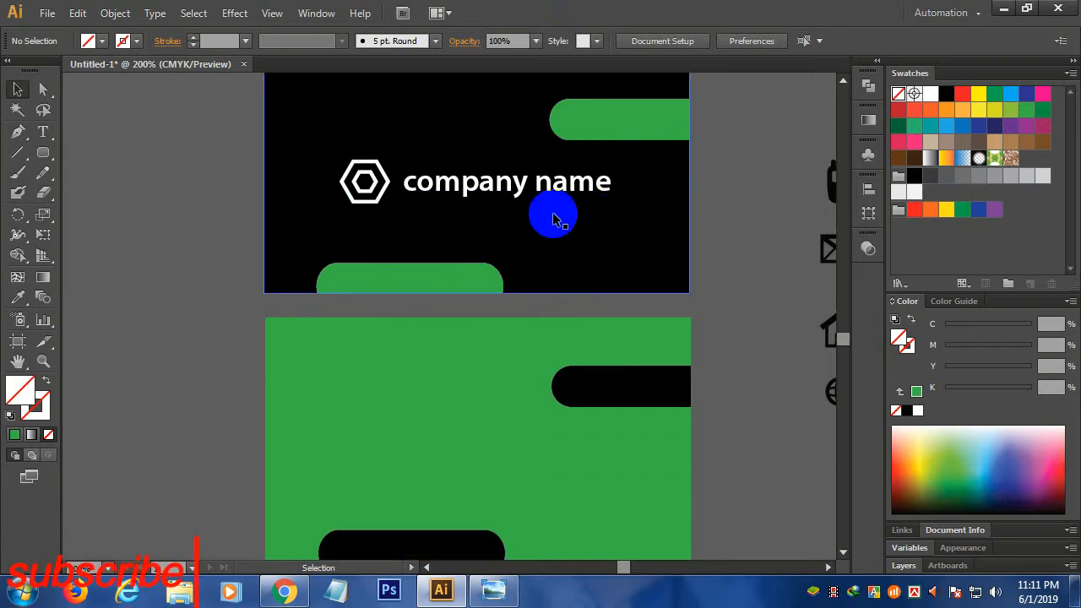
scroll(553, 213, "up", 1)
scroll(554, 234, "down", 3)
- Alt-drag a copy of the logo group onto the green back card, bring it forward and ungroup it
scroll(554, 234, "down", 1)
left_click_drag(466, 121, 473, 305)
right_click(523, 341)
mouse_move(557, 452)
left_click(718, 452)
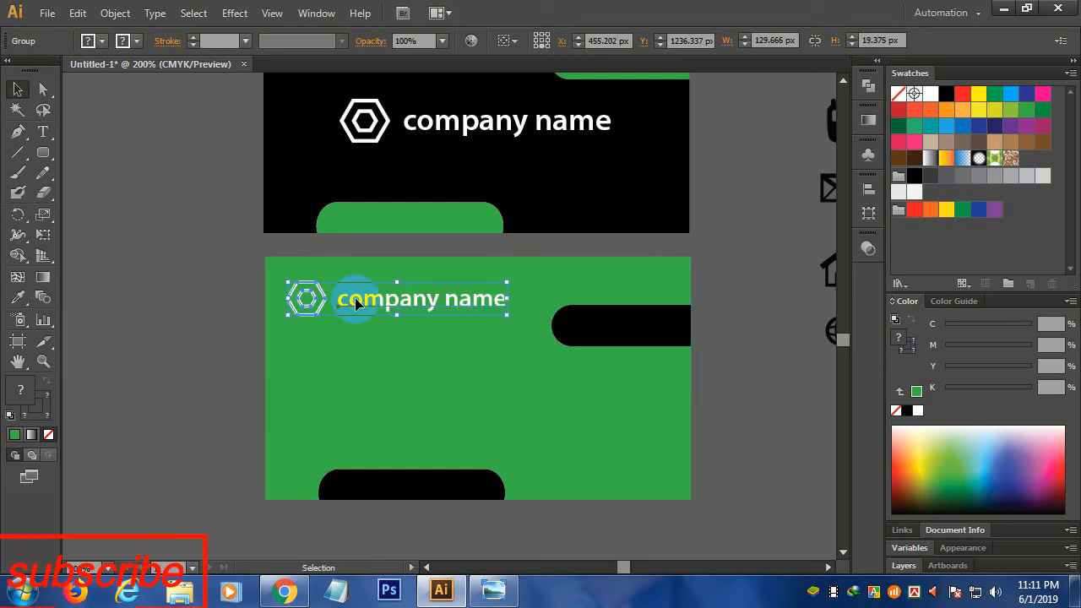
right_click(357, 298)
left_click(405, 398)
- Make the back card's company name black and its hexagon logo a black outline with no fill
left_click(331, 304)
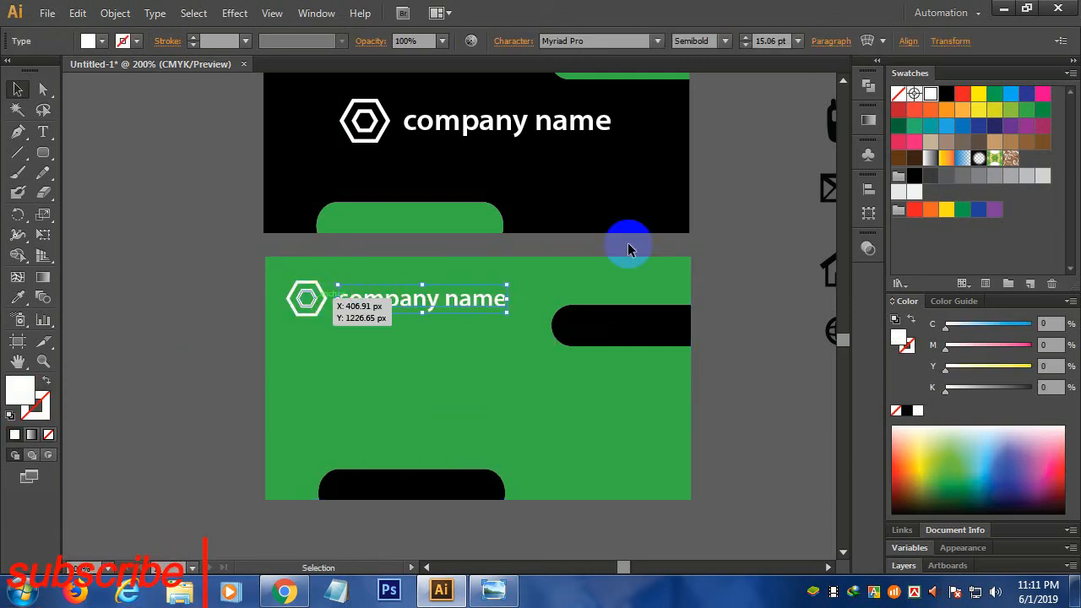
left_click(946, 94)
left_click(326, 314)
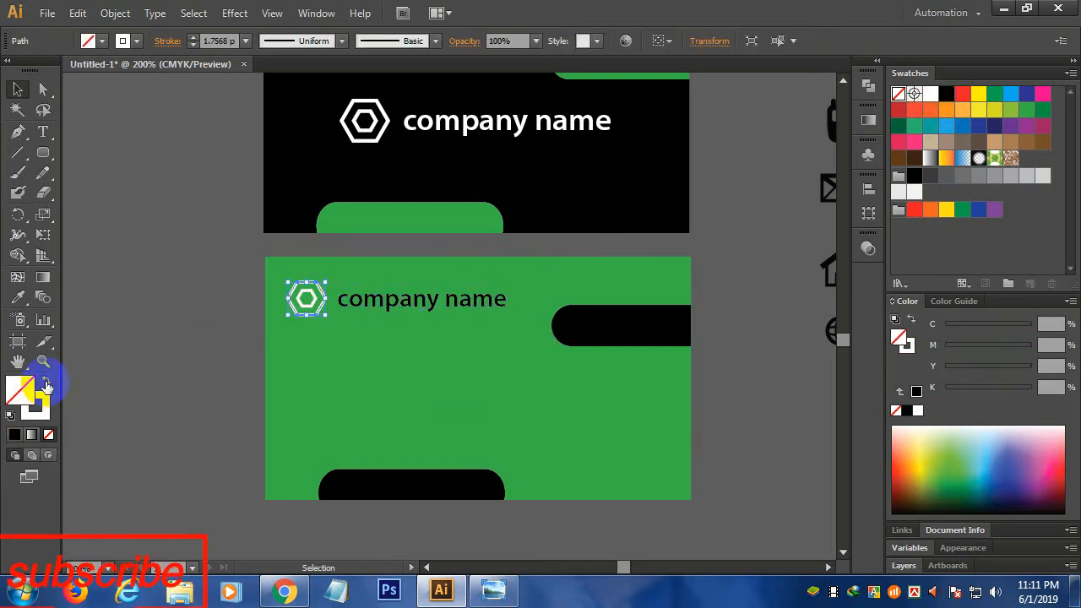
left_click(46, 383)
left_click(47, 433)
left_click(35, 414)
left_click(944, 94)
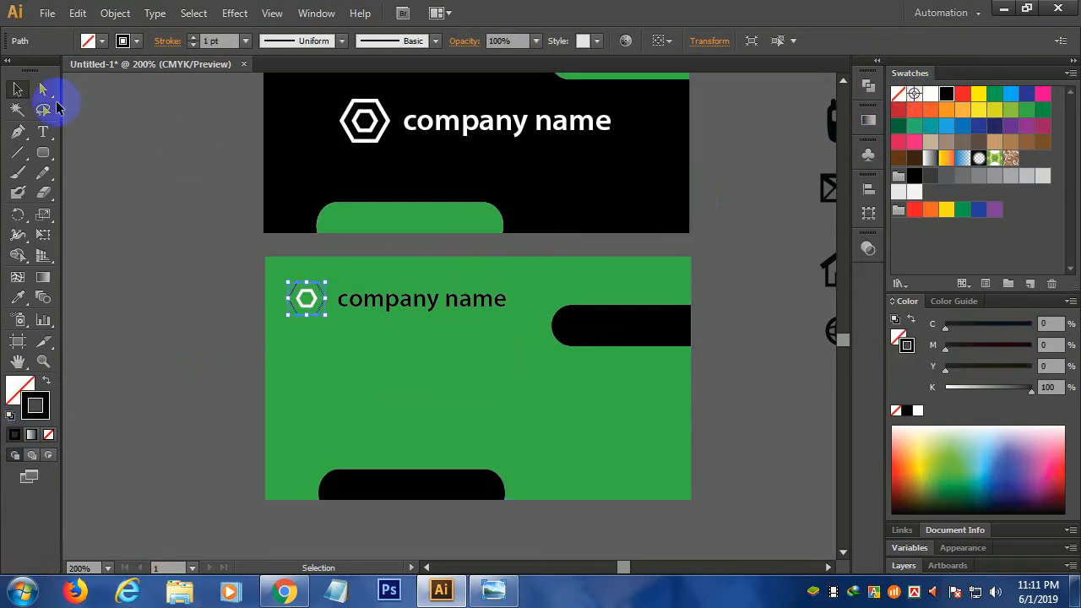
- Lock the back card's green background with Object > Lock > Selection
left_click(309, 321)
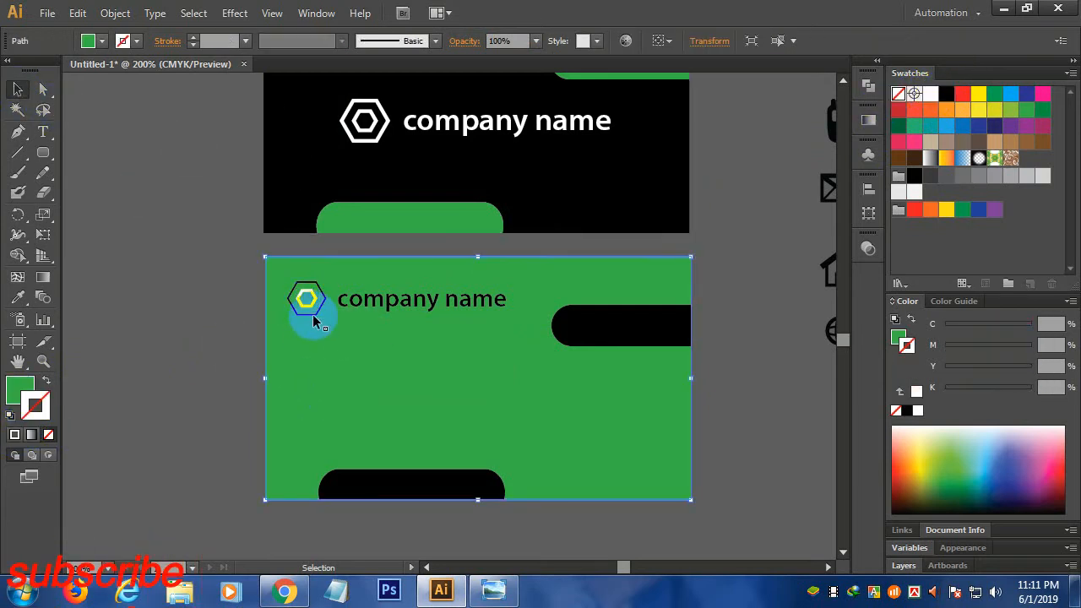
left_click(113, 13)
mouse_move(187, 107)
left_click(418, 107)
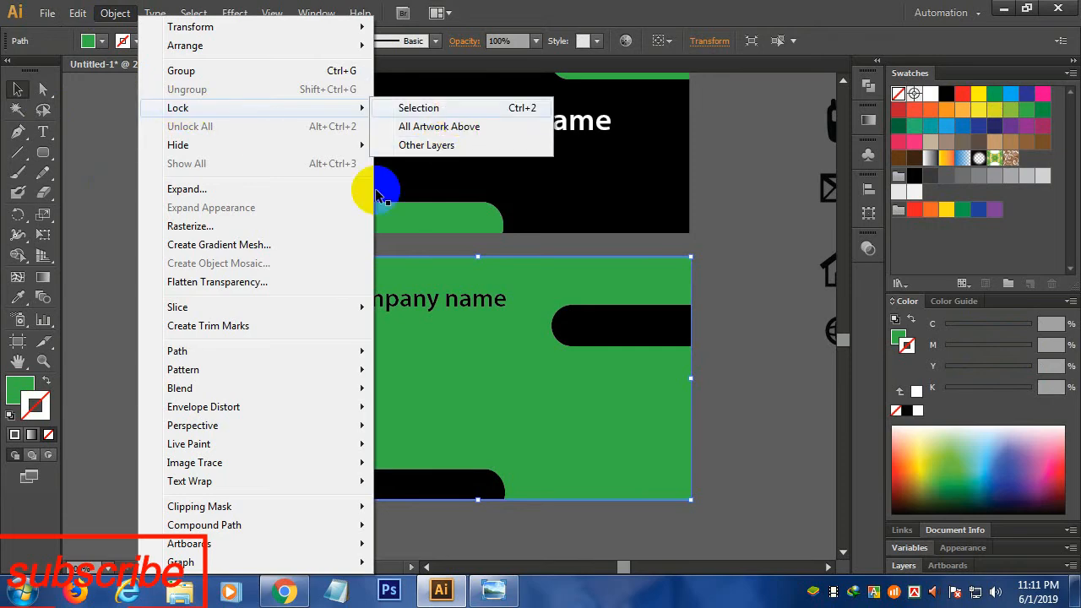
- Set both back-card hexagon outlines to black at 2 pt
left_click_drag(294, 282, 321, 317)
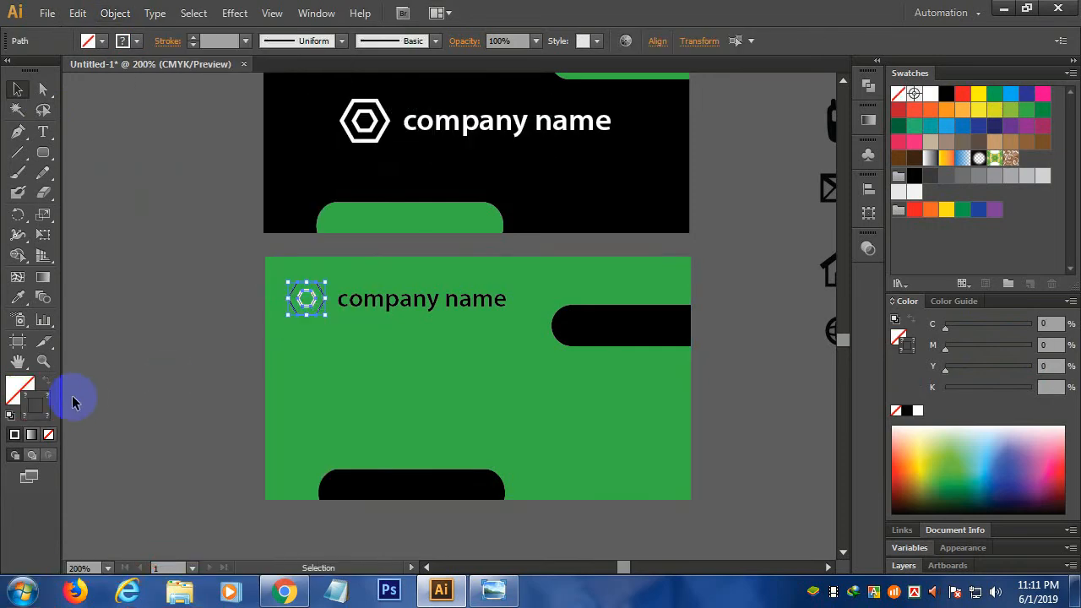
left_click(945, 94)
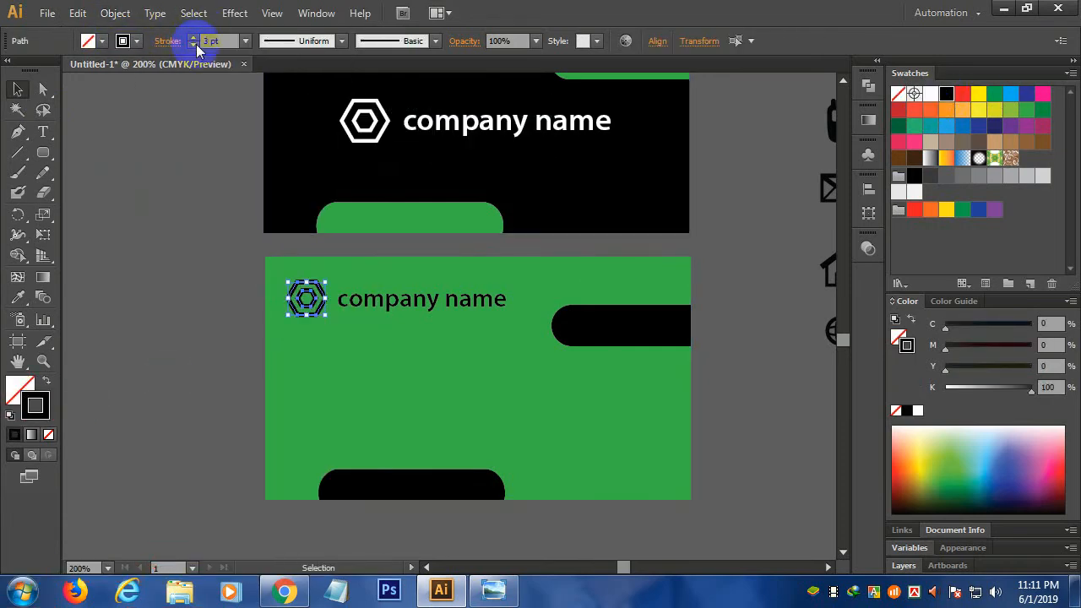
left_click(195, 46)
left_click(279, 308)
left_click_drag(491, 405, 435, 375)
mouse_move(760, 272)
left_mouse_down()
mouse_move(593, 336)
mouse_move(701, 295)
mouse_move(175, 380)
left_mouse_up()
- Bring the house icon in front of the green card, shrink it and place it there
scroll(178, 371, "up", 2)
right_click(182, 359)
mouse_move(265, 478)
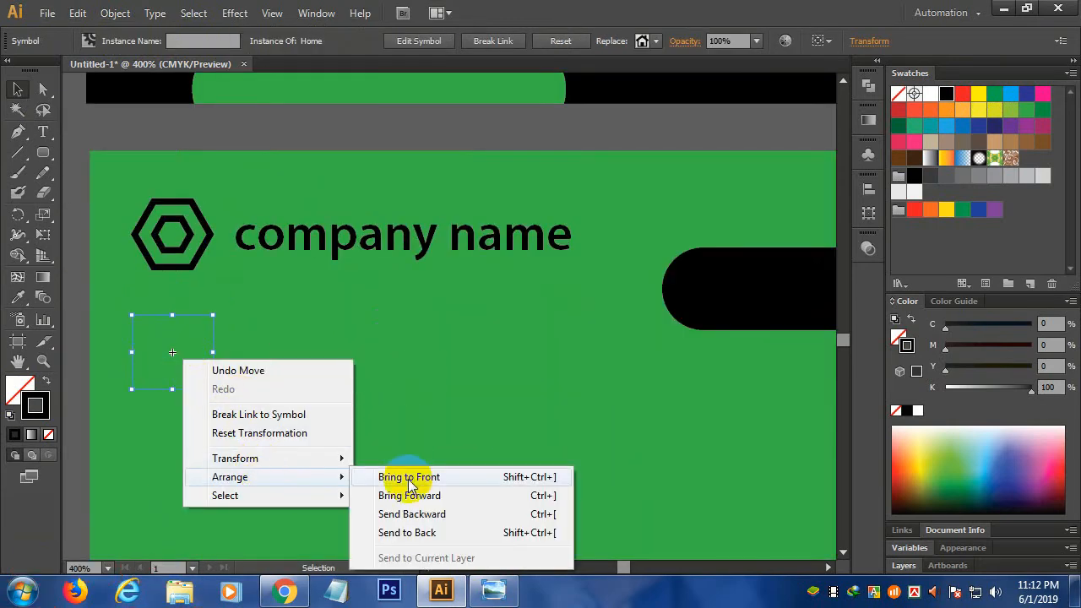
left_click(410, 478)
left_click_drag(213, 389, 157, 380)
- Gather the three loose phone, envelope and globe icons beside the green card
scroll(158, 381, "down", 2)
scroll(157, 381, "down", 2)
left_click_drag(398, 224, 477, 403)
right_click(482, 409)
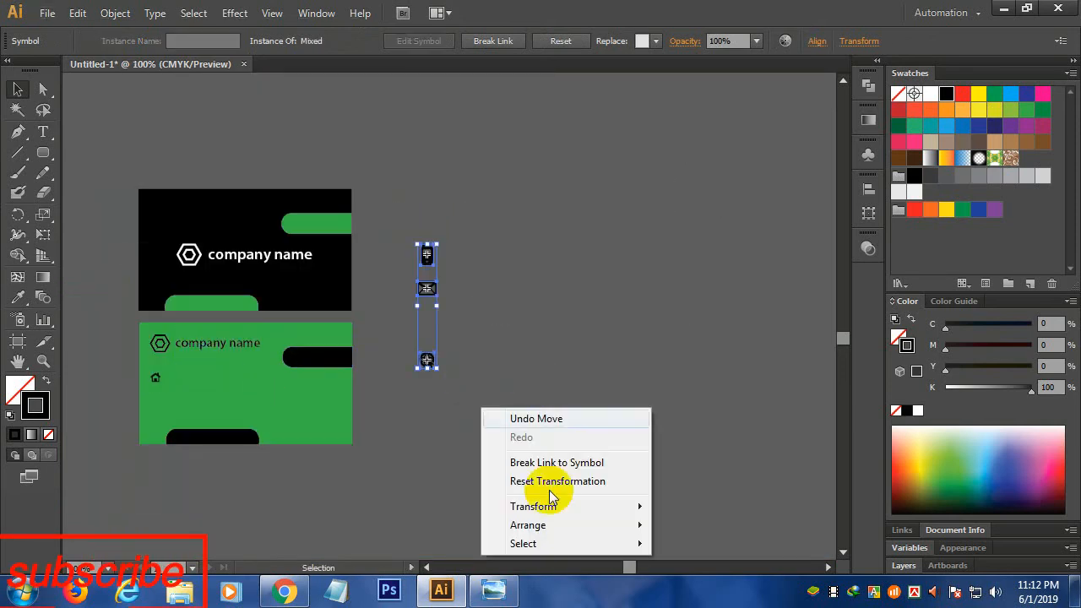
mouse_move(543, 523)
left_click(701, 445)
left_click(483, 443)
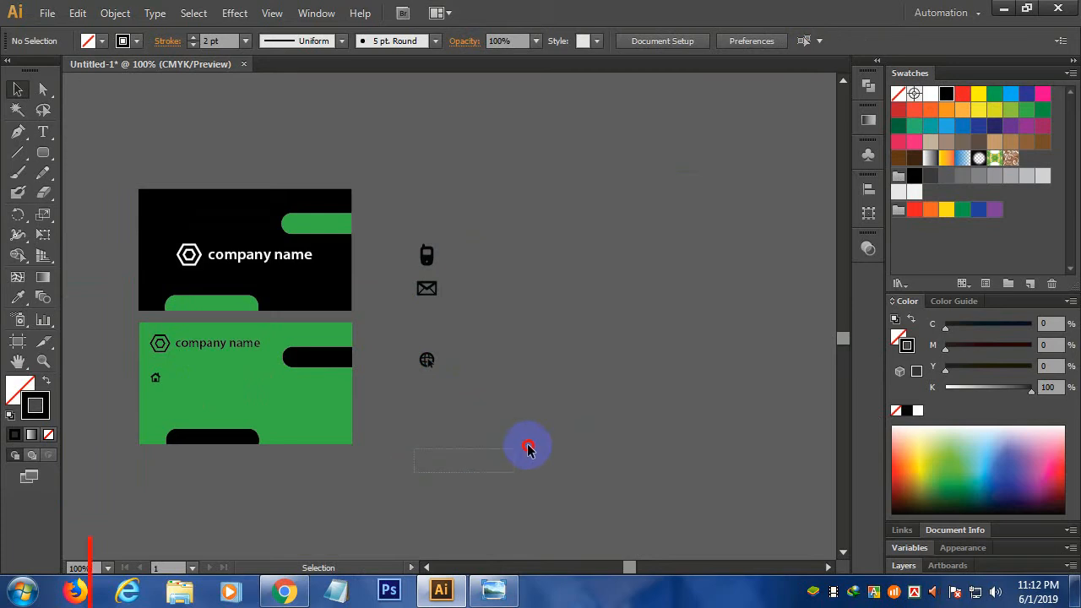
left_click(291, 361)
scroll(282, 357, "up", 5)
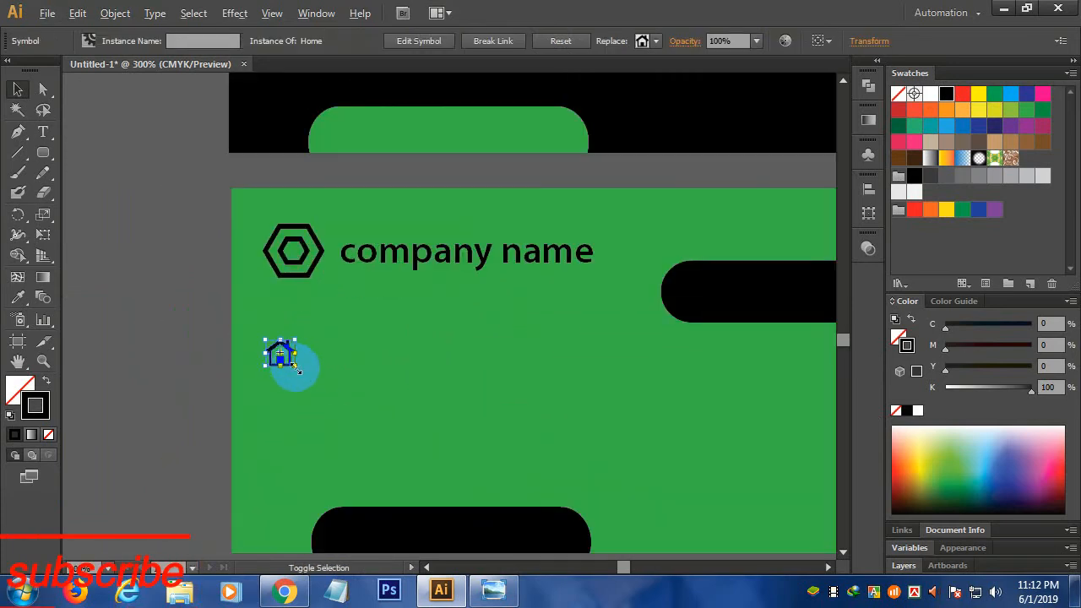
scroll(365, 364, "down", 2)
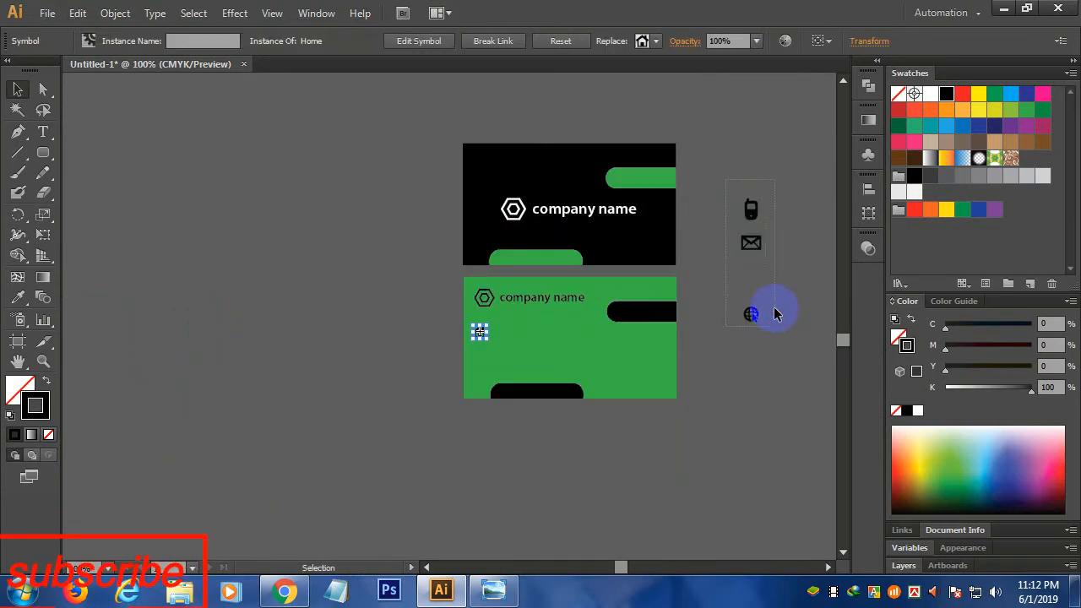
left_click_drag(775, 311, 775, 326)
left_click_drag(753, 245, 561, 374)
- Shrink the phone, envelope and globe icons and stack them under the house icon
left_click(553, 346)
scroll(459, 360, "up", 3)
mouse_move(559, 346)
left_mouse_down()
mouse_move(546, 332)
mouse_move(550, 350)
left_mouse_up()
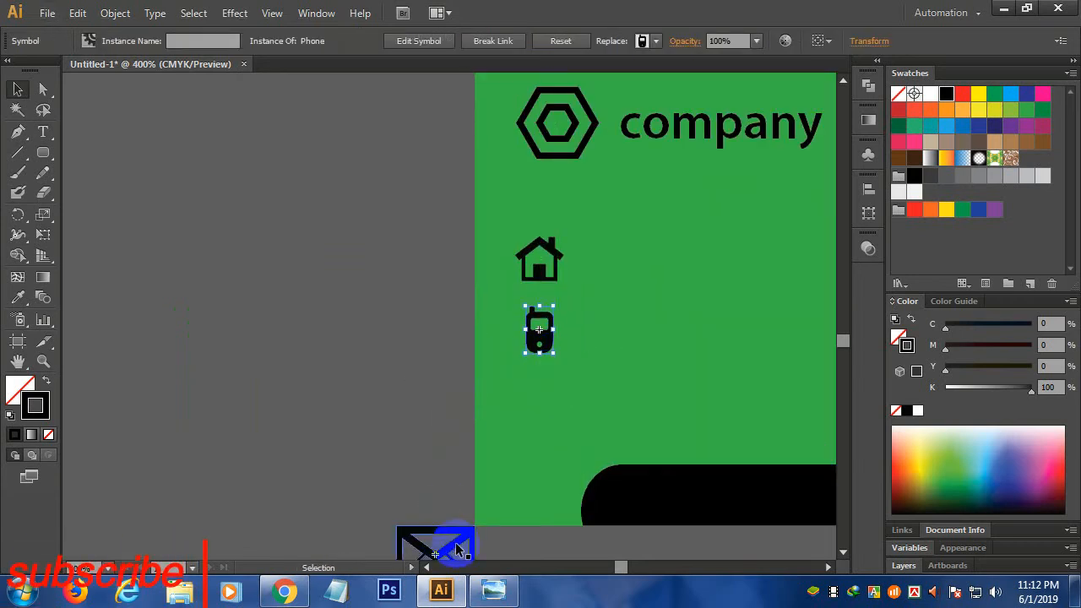
left_click_drag(456, 549, 537, 396)
left_click(577, 407)
scroll(467, 455, "down", 4)
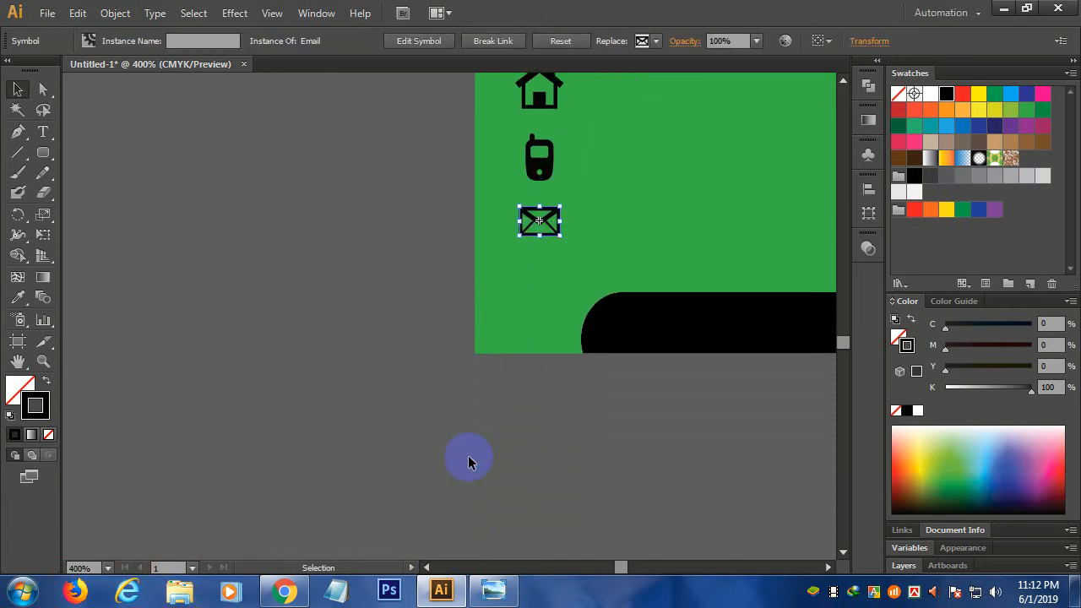
scroll(468, 455, "down", 3)
left_click_drag(454, 516, 494, 377)
scroll(492, 378, "up", 4)
left_click_drag(501, 420, 459, 366)
- Select all four icons and centre them on a common vertical axis
scroll(545, 292, "down", 3)
left_click_drag(410, 229, 460, 409)
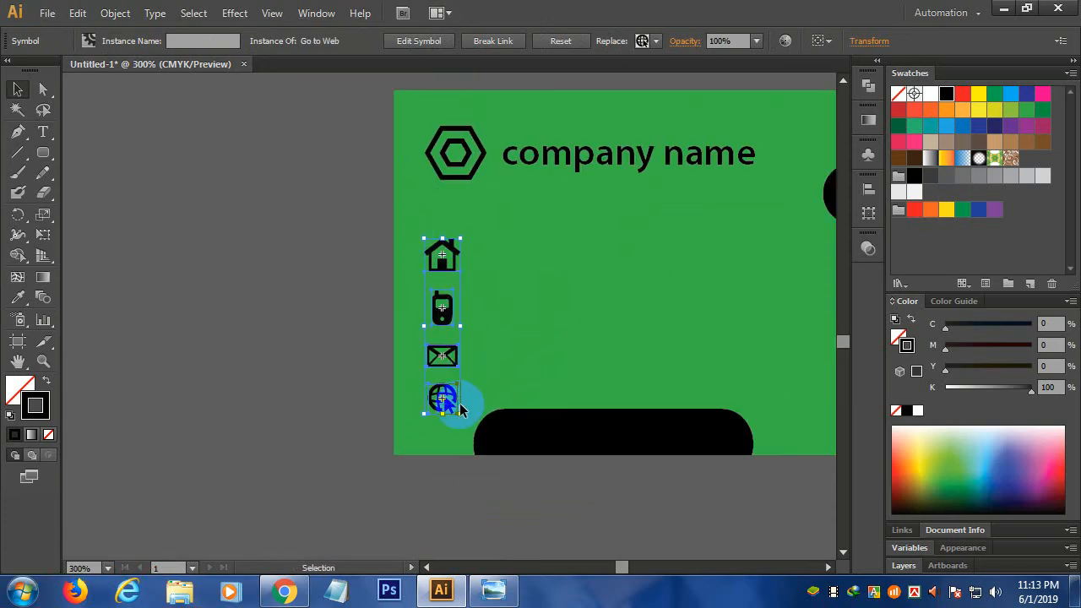
left_click(868, 189)
left_click(668, 218)
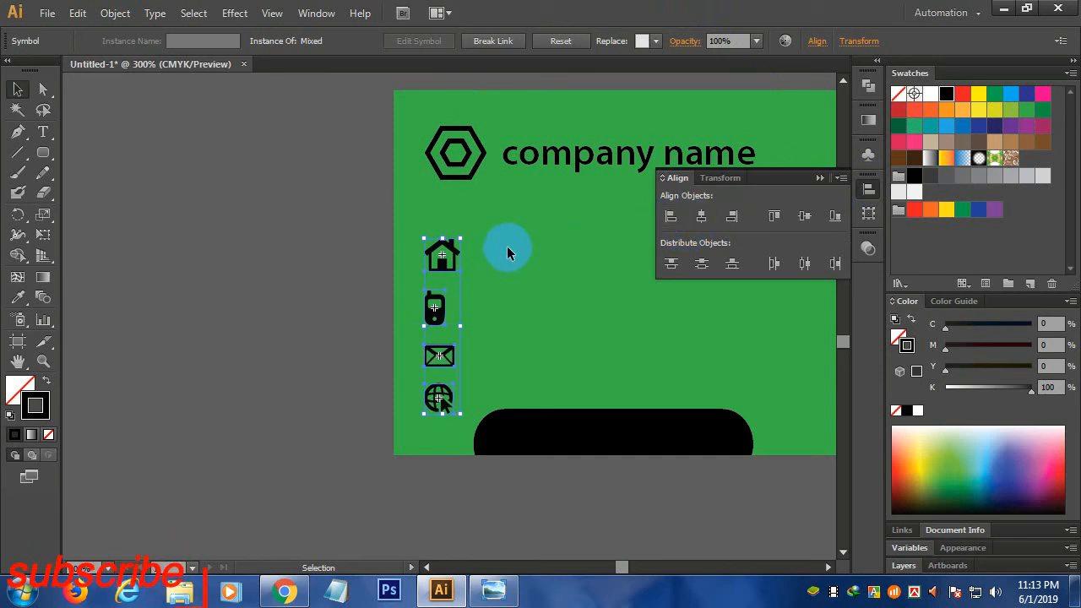
left_click(440, 253)
right_click(442, 254)
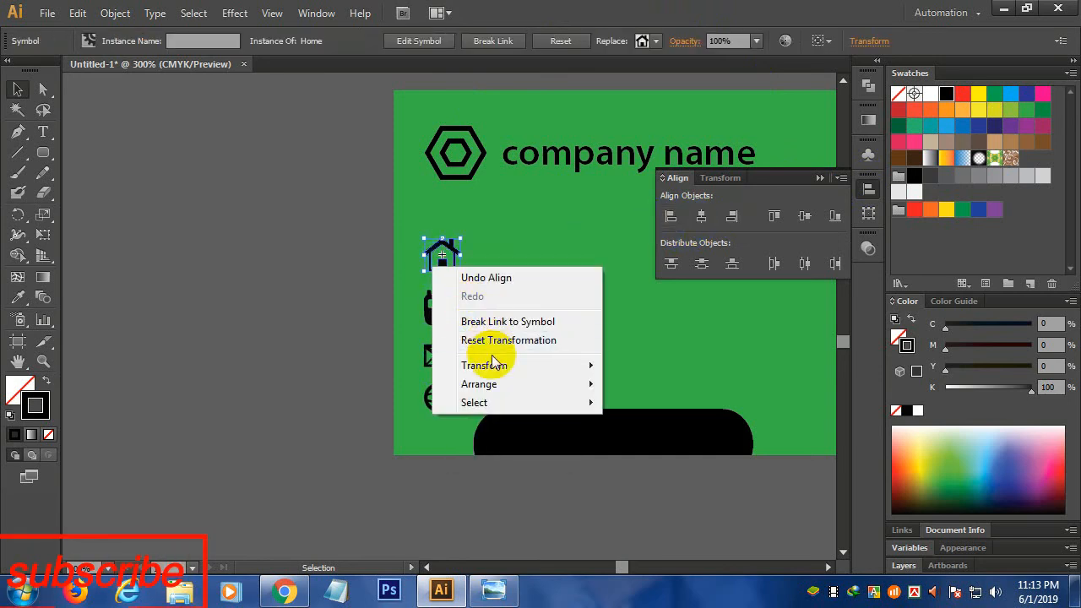
left_click(500, 317)
left_click(436, 320)
left_click_drag(418, 240, 451, 423)
left_click(701, 218)
left_click(550, 274)
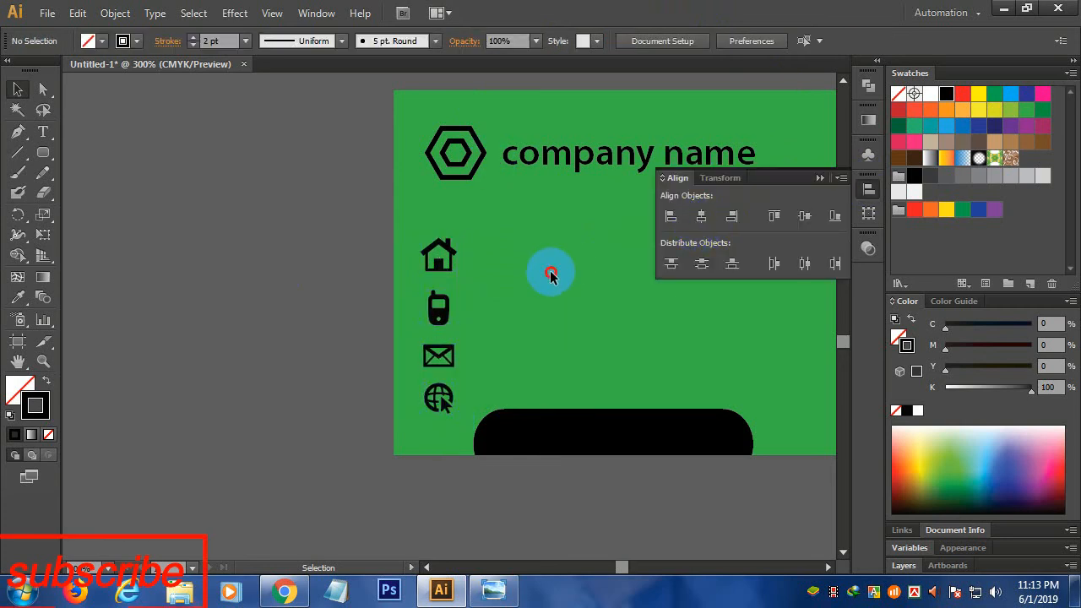
left_click_drag(427, 235, 451, 389)
left_click(502, 495)
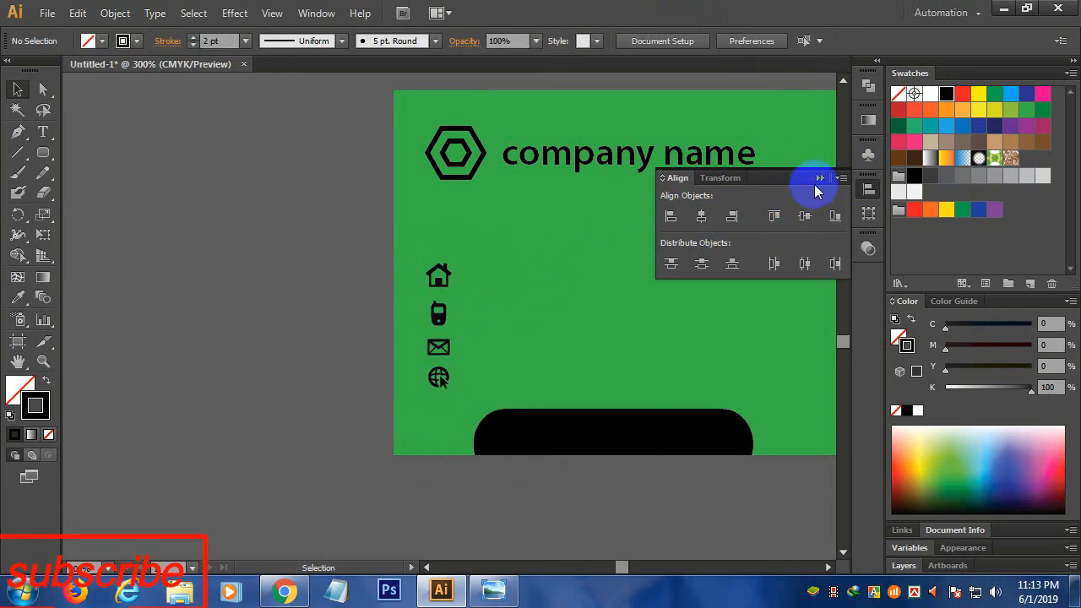
- Add a 9 pt 'location' line beside the house icon
left_click(819, 179)
left_click(43, 131)
left_click(559, 277)
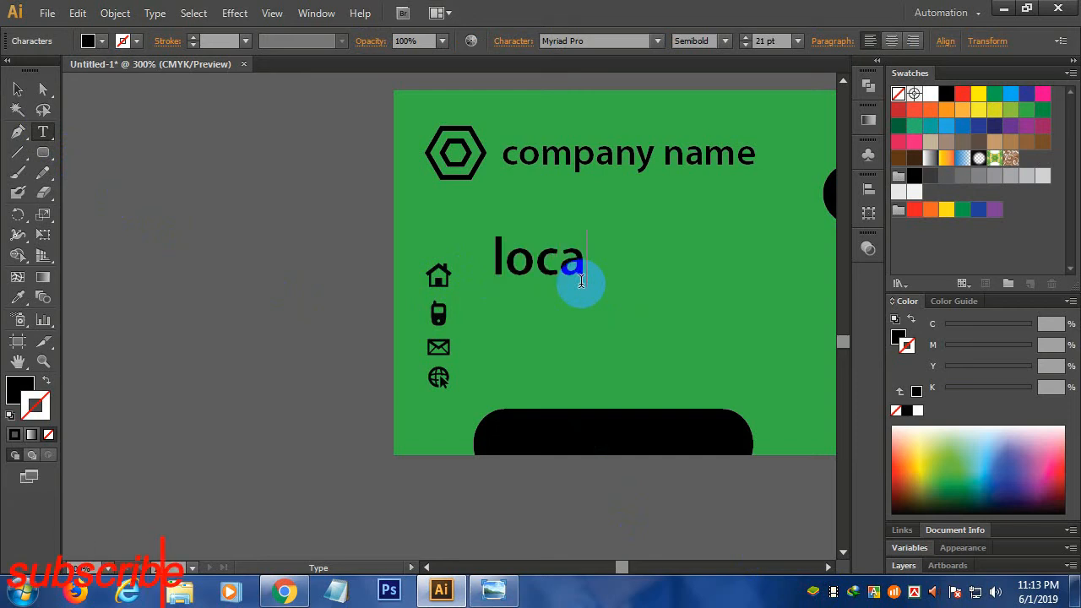
type("location")
left_click(797, 42)
left_click(804, 100)
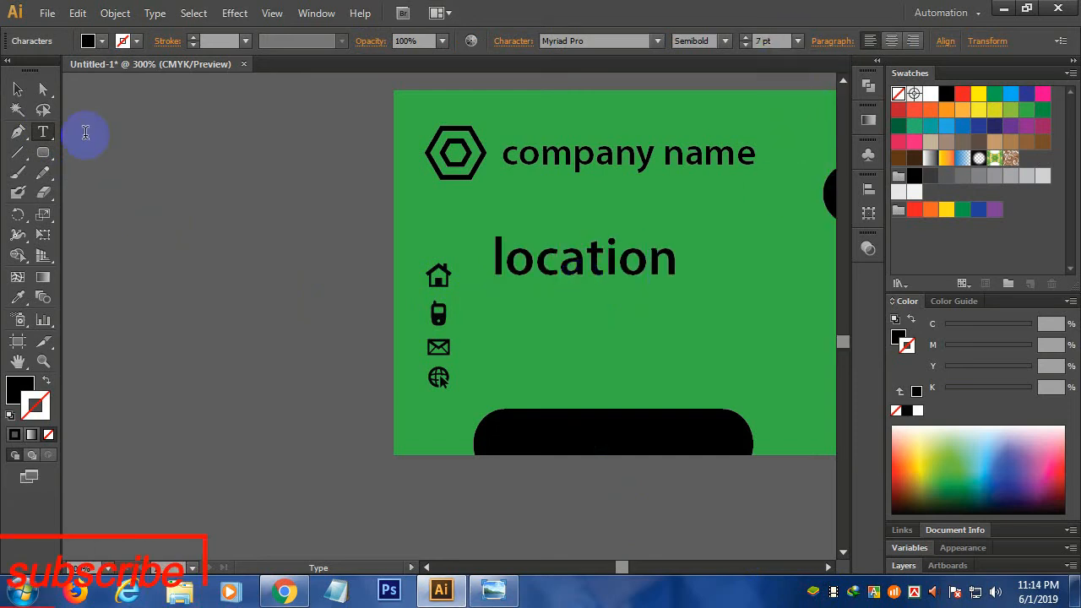
left_click(17, 90)
left_click(797, 41)
left_click(809, 126)
- Add the phone number and e-mail address lines, then start the website line by the globe
left_click(43, 132)
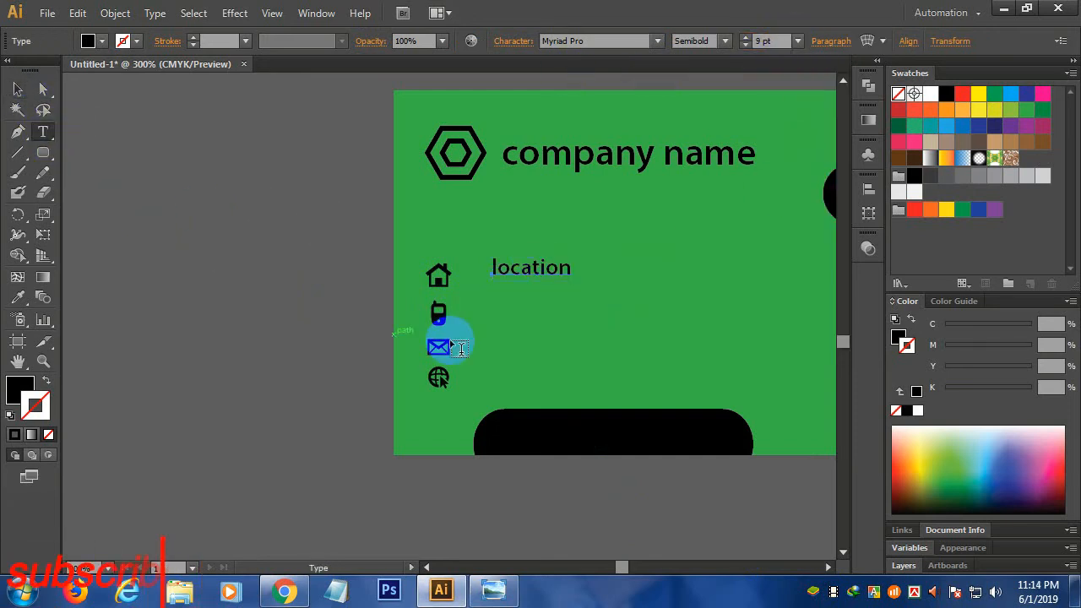
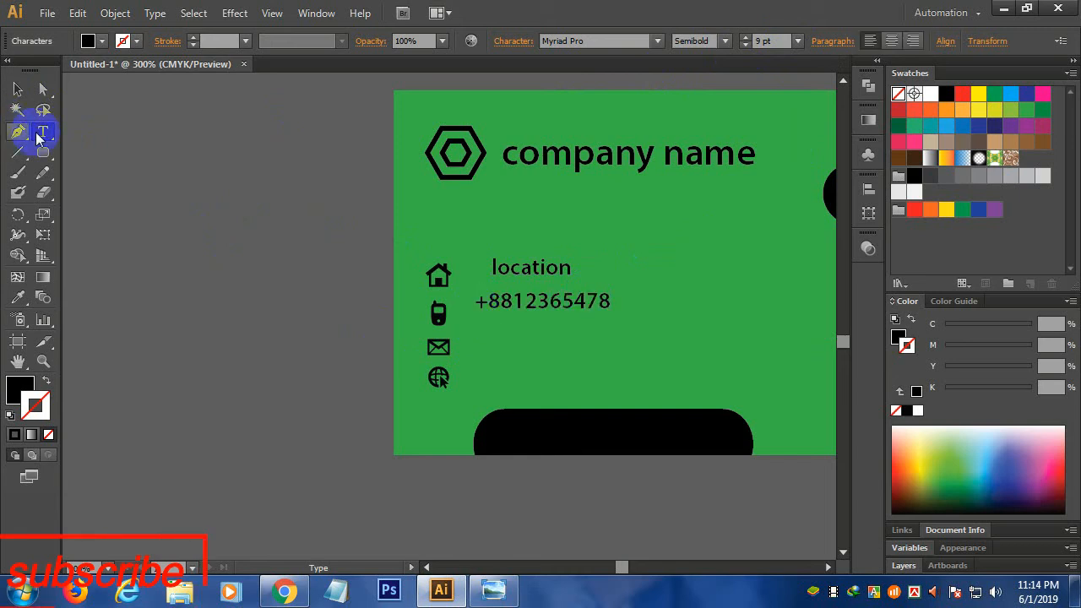
left_click(43, 131)
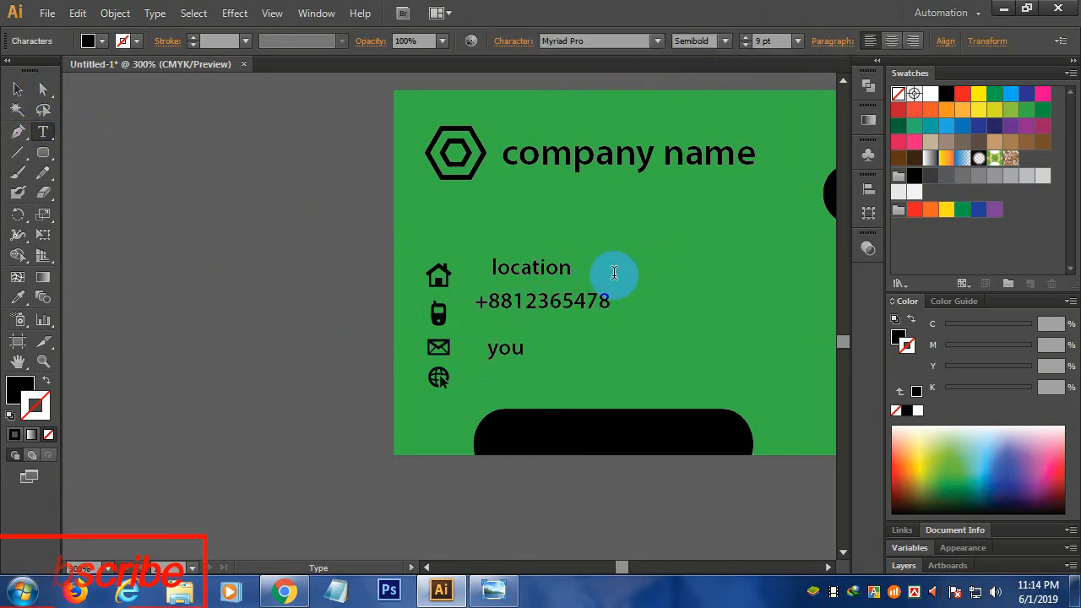
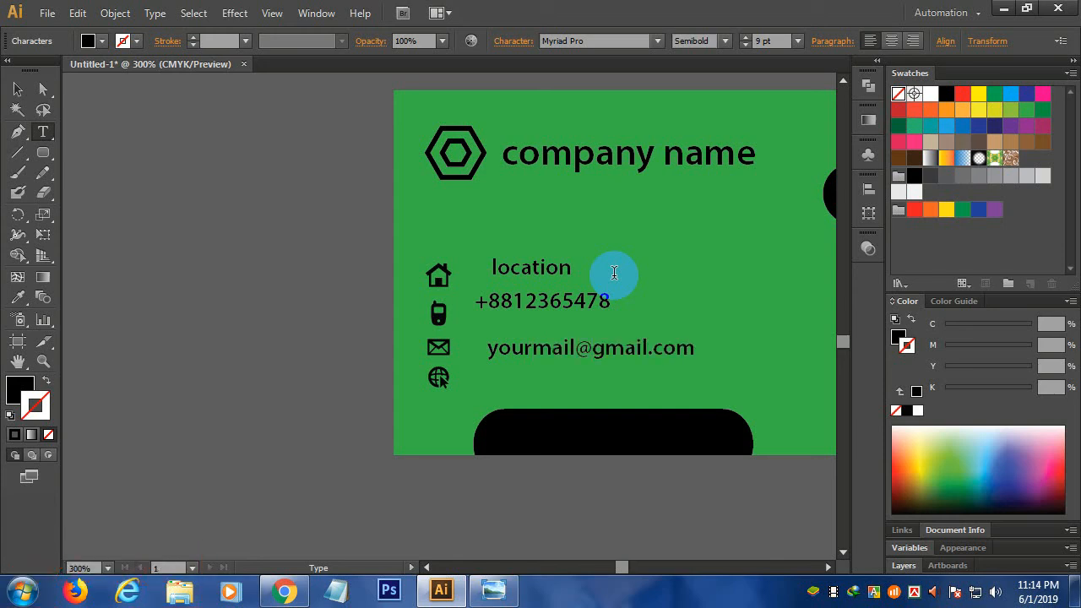
right_click(493, 385)
left_click(490, 384)
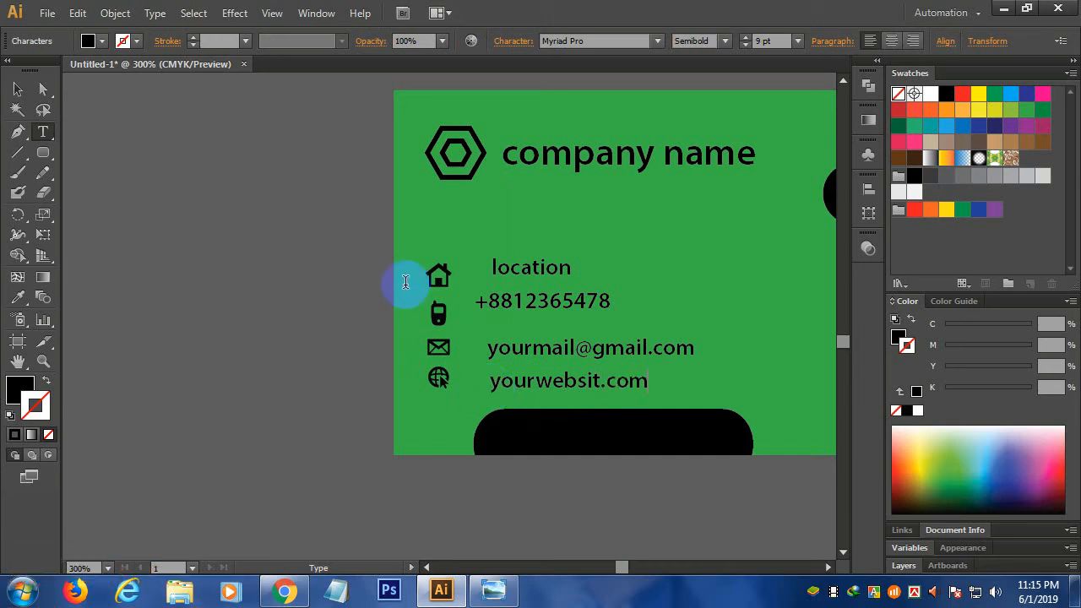
- Make the contact text 8 pt, left-align it and shift it slightly right
left_click(18, 89)
left_click(571, 386)
left_click(870, 189)
left_click(705, 219)
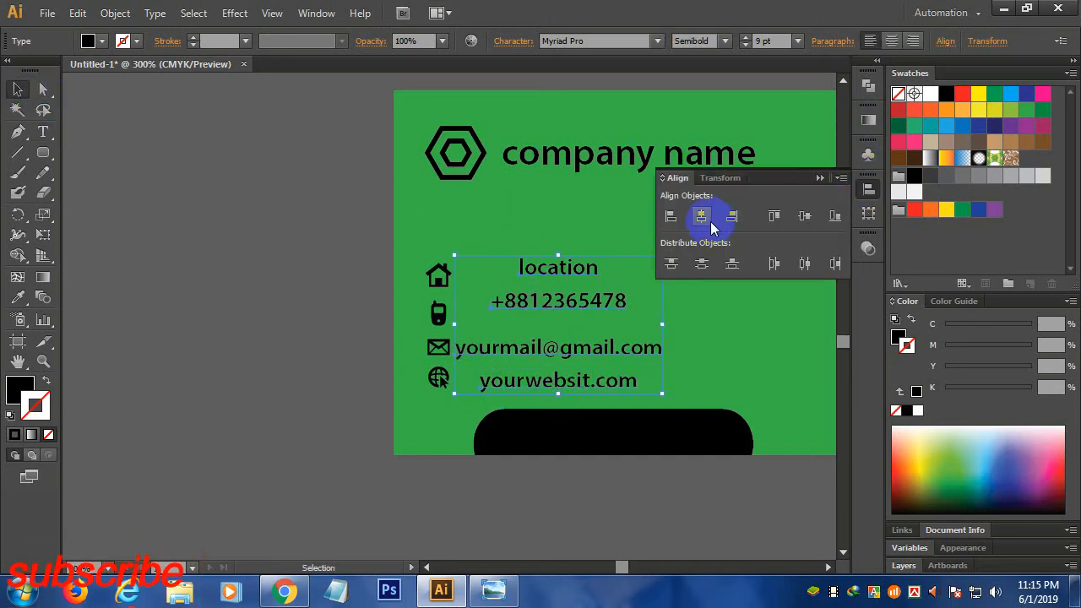
left_click(670, 216)
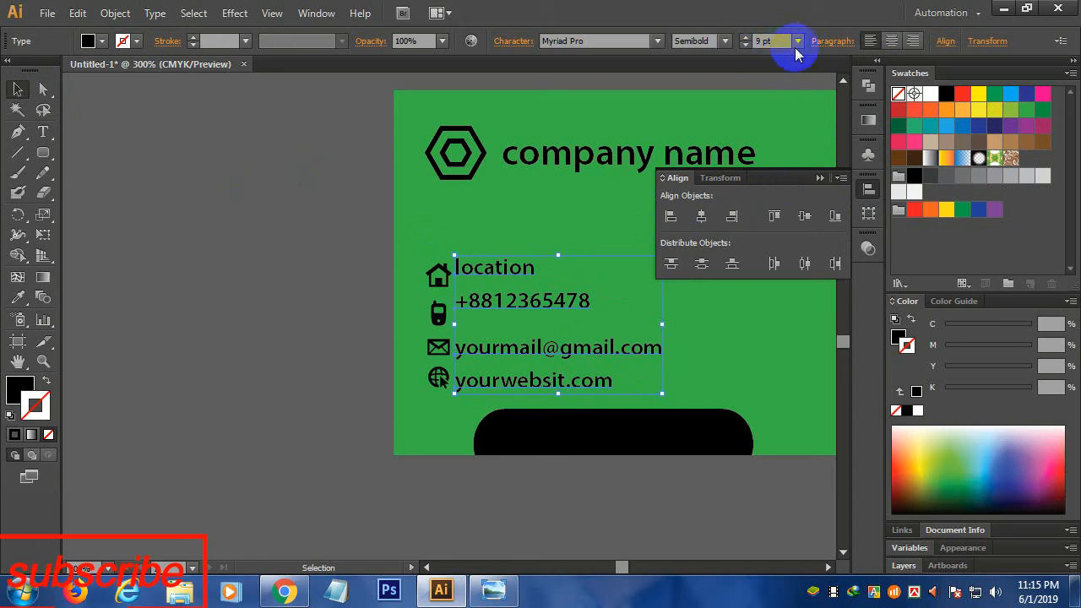
left_click(797, 40)
left_click(817, 119)
mouse_move(559, 301)
left_mouse_down()
mouse_move(574, 303)
mouse_move(549, 303)
mouse_move(551, 315)
left_mouse_up()
left_click(553, 239)
left_click(714, 244)
- Move the location and e-mail lines level with the house and envelope icons
left_click(567, 268)
left_click_drag(521, 269, 521, 281)
left_click(559, 267)
left_click_drag(532, 353, 530, 382)
left_click(565, 316)
left_click(516, 285)
- Left-align all four contact lines and nudge them into place just right of the icons
left_click_drag(529, 250, 577, 375)
left_click(868, 189)
left_click(701, 217)
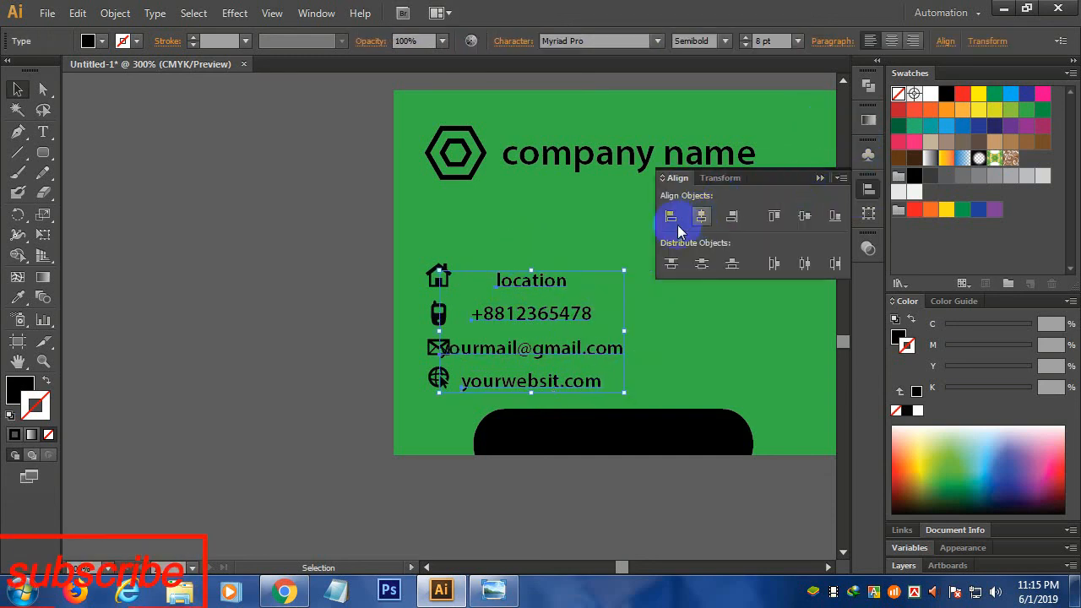
left_click(671, 219)
key("Right")
key("Right")
key("Right")
key("Right")
key("Right")
key("Right")
key("Right")
key("Right")
key("Right")
key("Right")
key("Right")
key("Right")
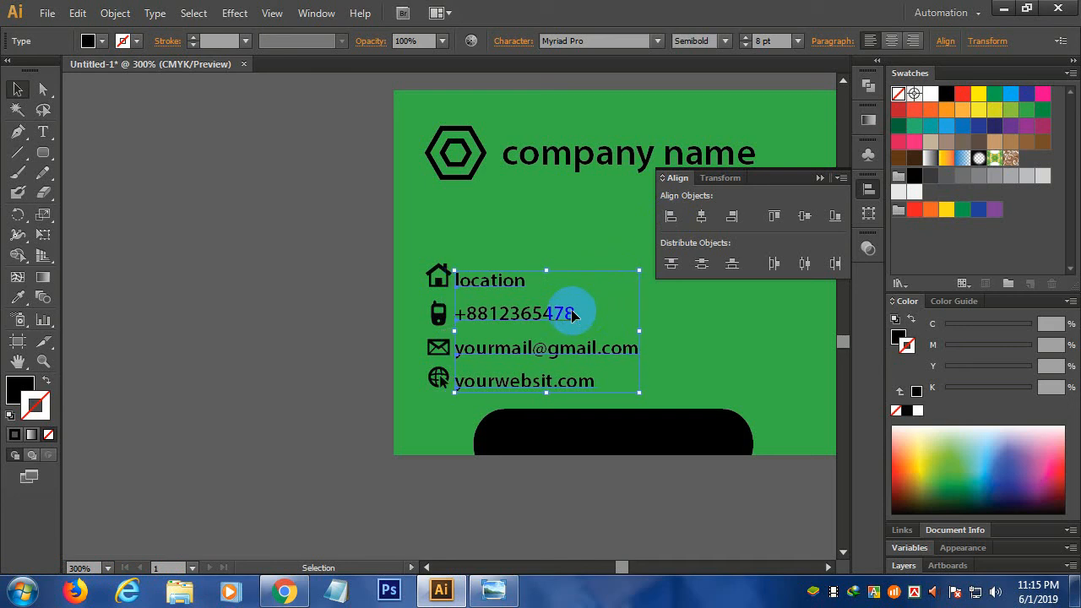
key("Up")
key("Up")
key("Left")
key("Down")
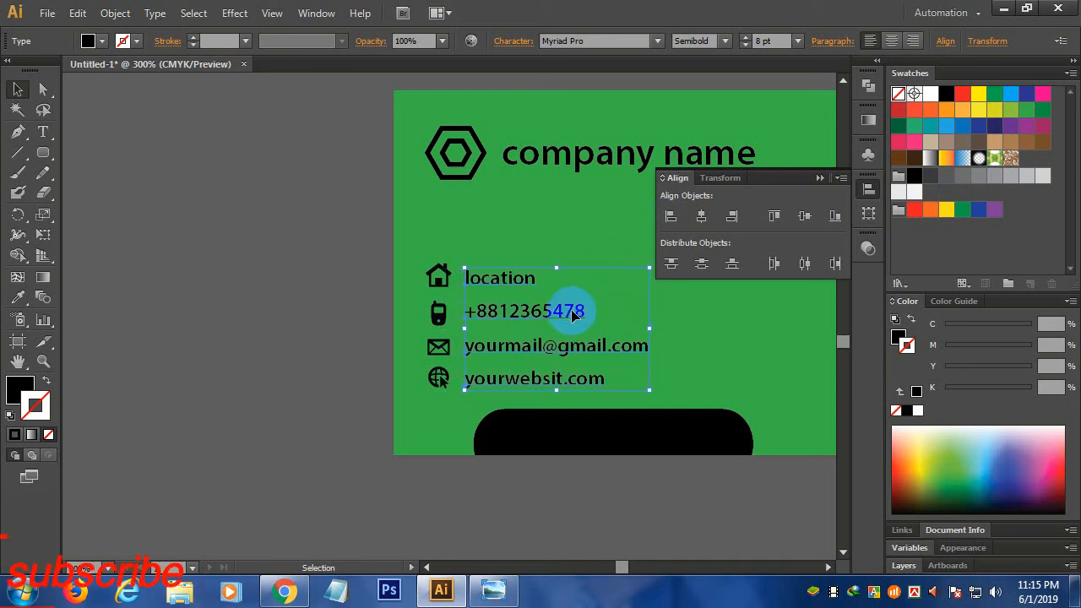
key("Right")
key("Right")
left_click(822, 179)
left_click(289, 232)
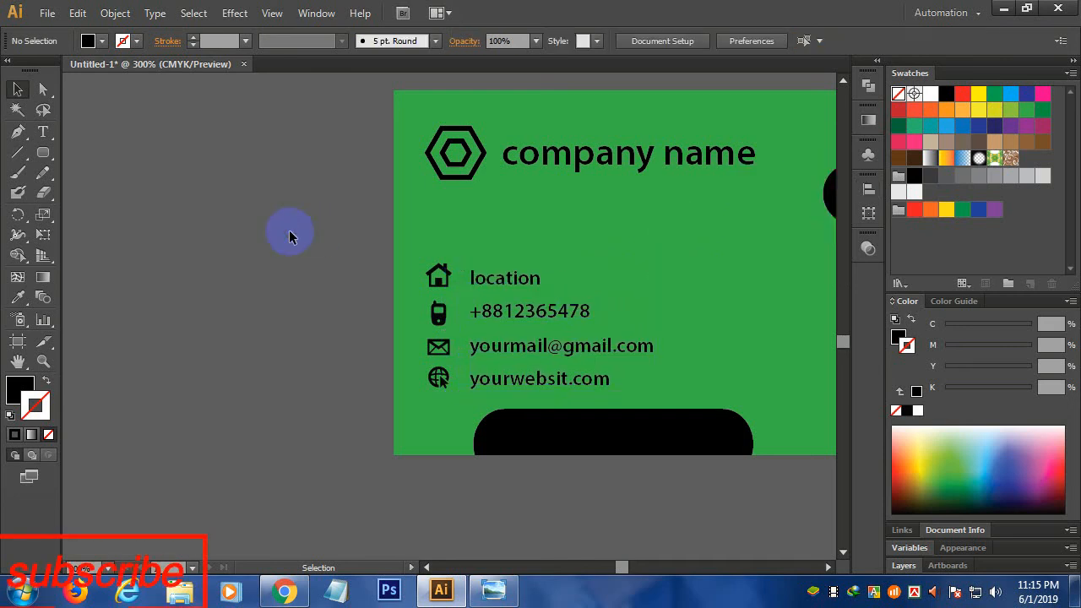
scroll(289, 233, "down", 1)
left_click_drag(798, 212, 723, 379)
- Type 'QR cord' on the green card, enlarge it and move it to the lower right
scroll(702, 368, "down", 1)
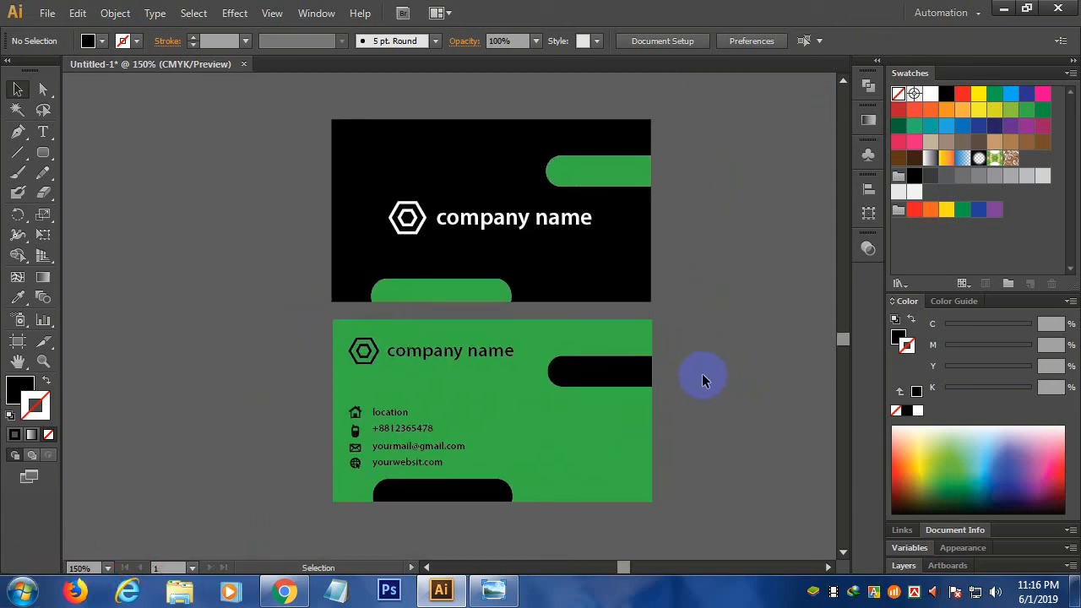
left_click(43, 133)
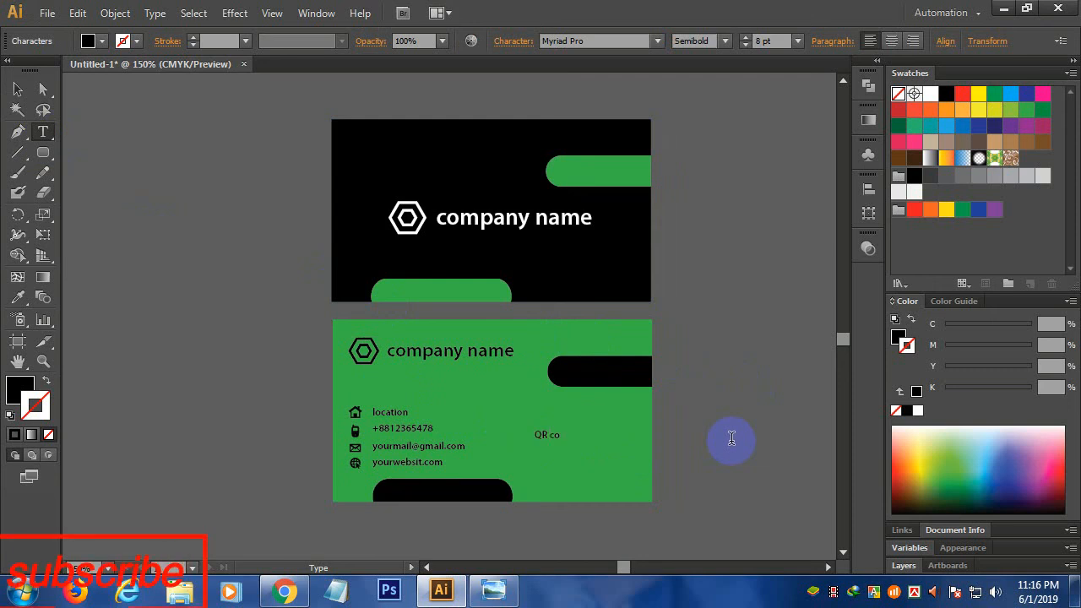
type("d")
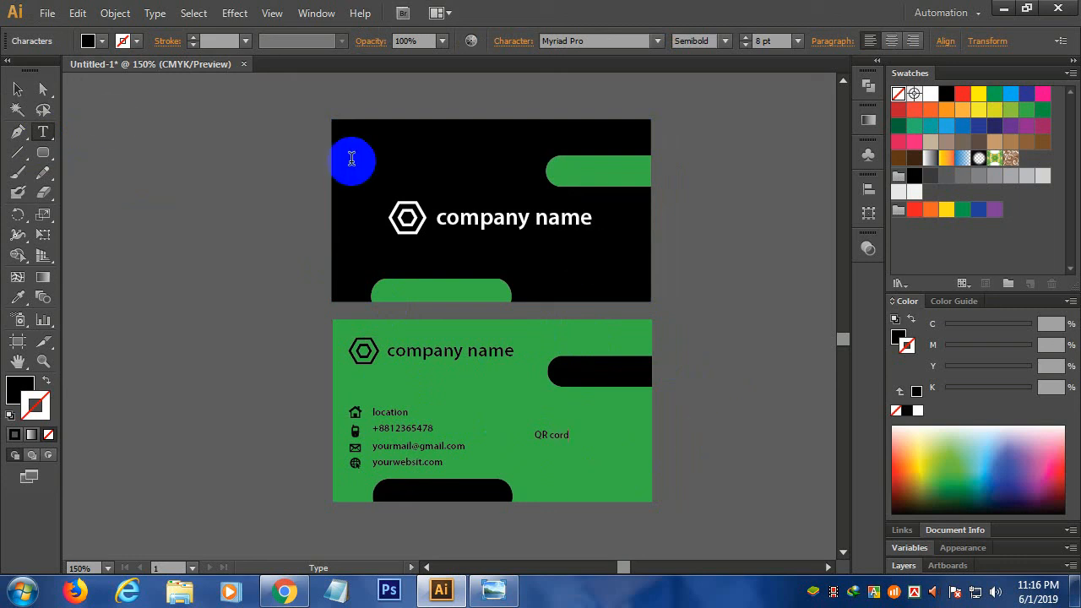
left_click(18, 89)
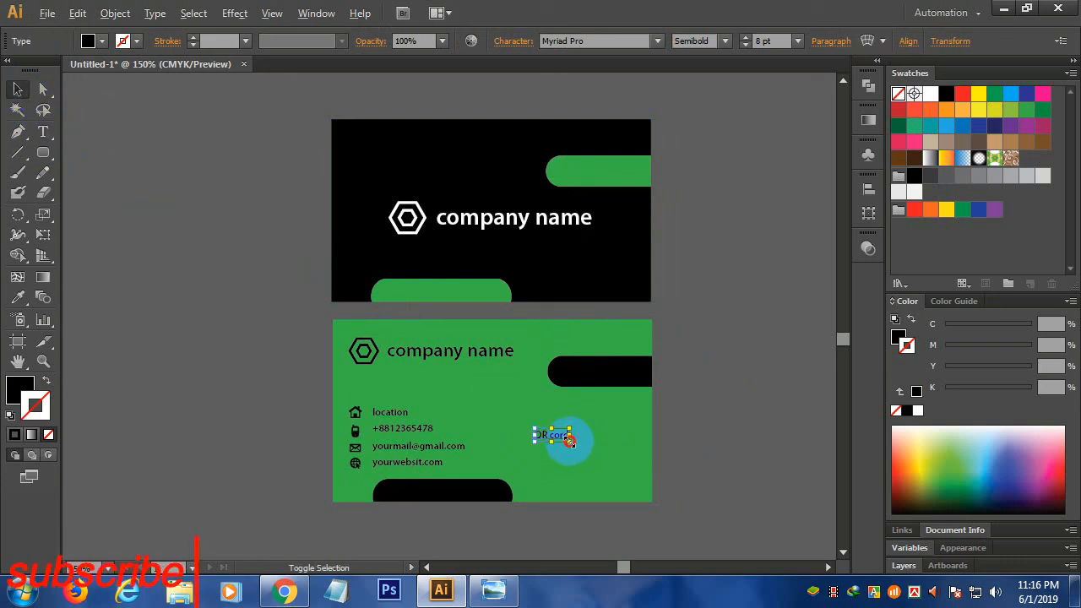
left_click_drag(569, 440, 619, 486)
left_click(702, 438)
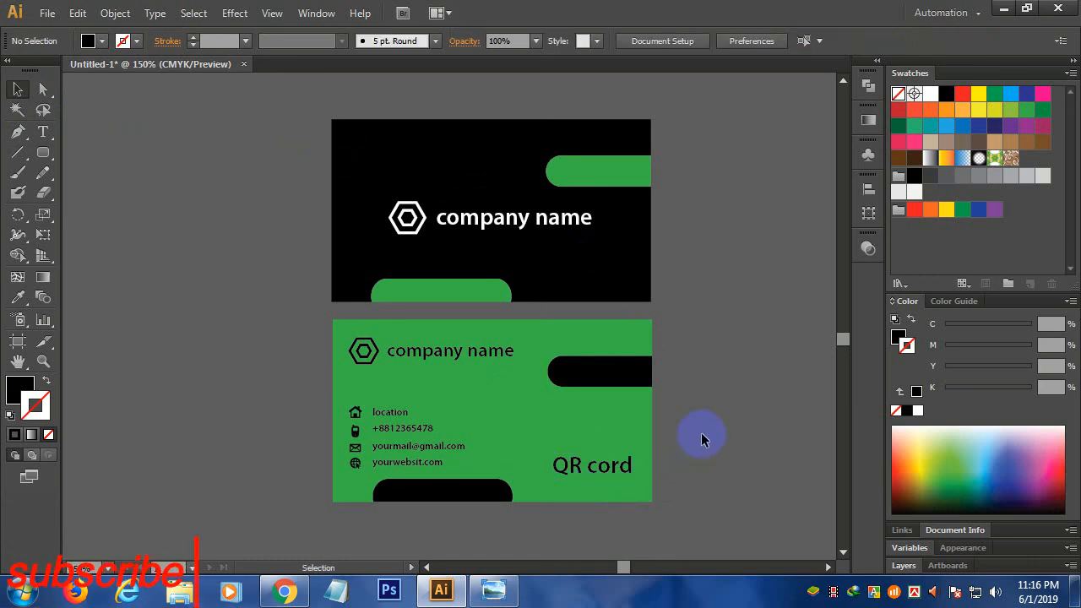